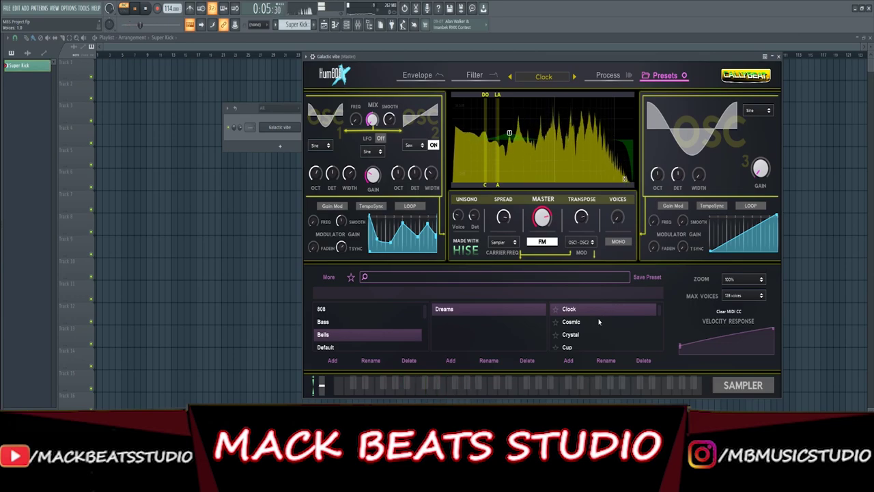
Audition the Cosmic, Crystal and Cup presets in the Dreams bank of Bells, trying Cup with a transpose of 4
left_click(587, 324)
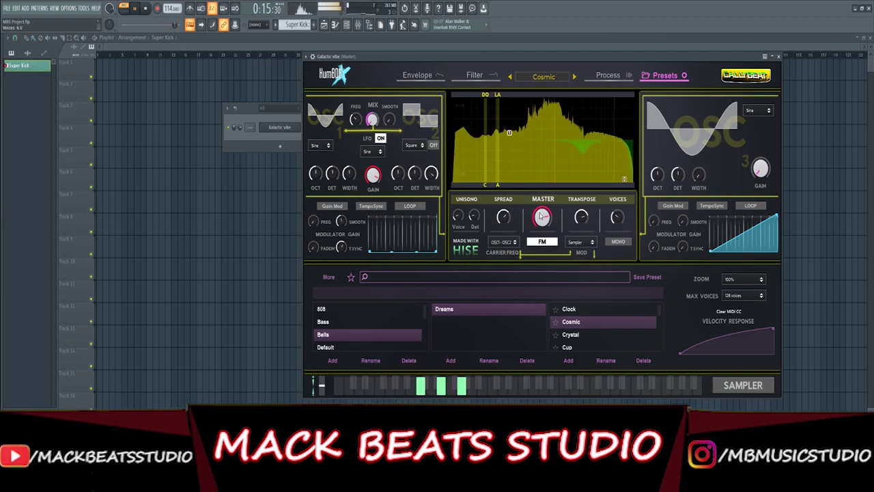
left_click(599, 335)
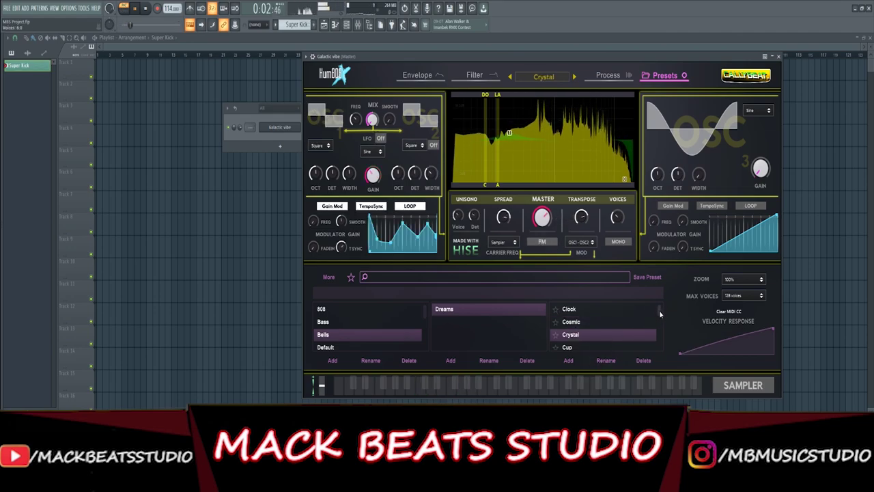
scroll(659, 316, "down", 1)
left_click_drag(659, 316, 661, 323)
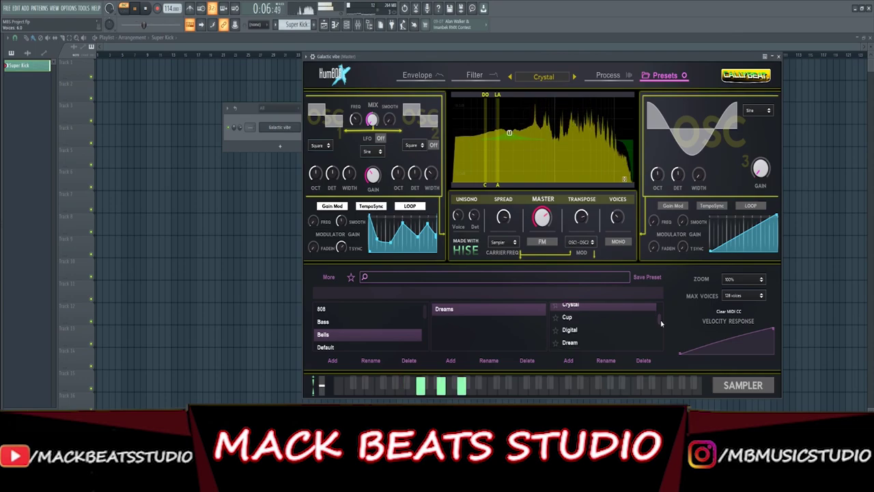
left_click(603, 319)
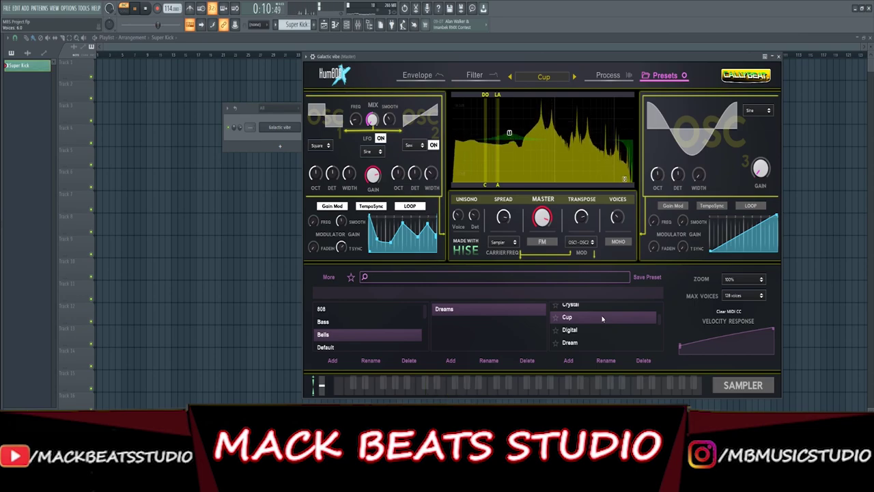
left_click_drag(581, 205, 585, 240)
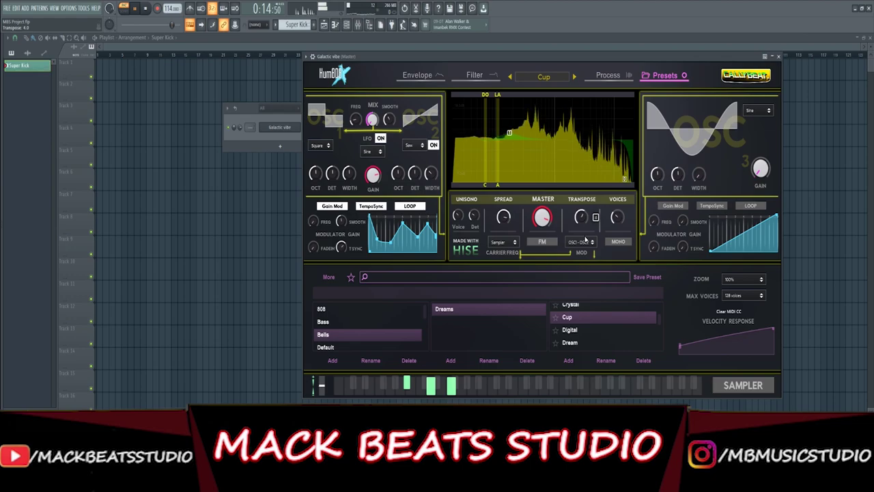
Audition the Digital, Dream and Glass presets in the Dreams bank of Bells
left_click(624, 332)
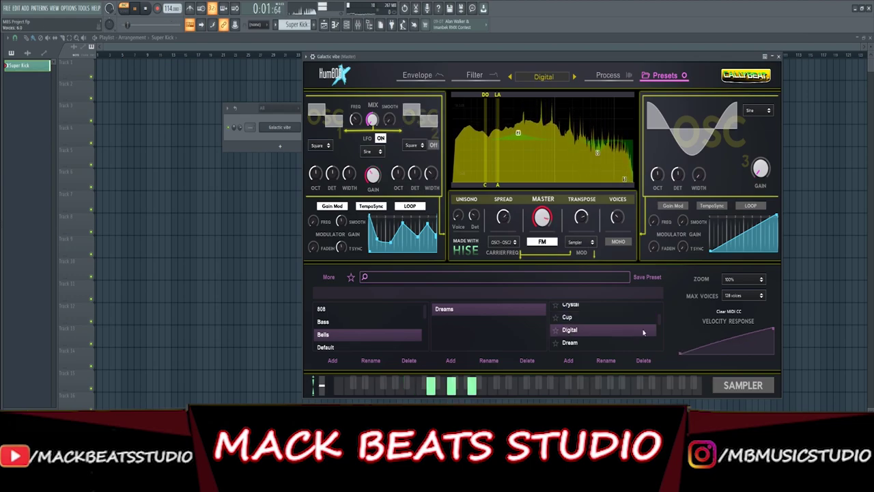
left_click_drag(659, 317, 661, 328)
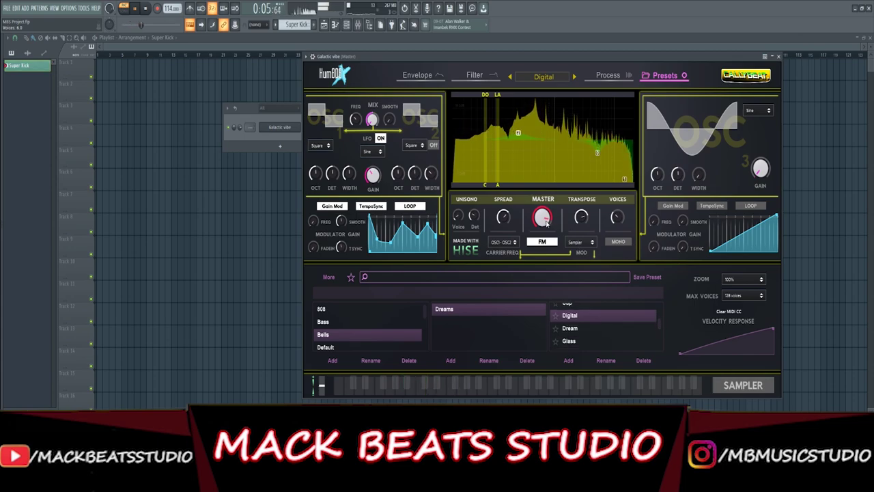
left_click(614, 329)
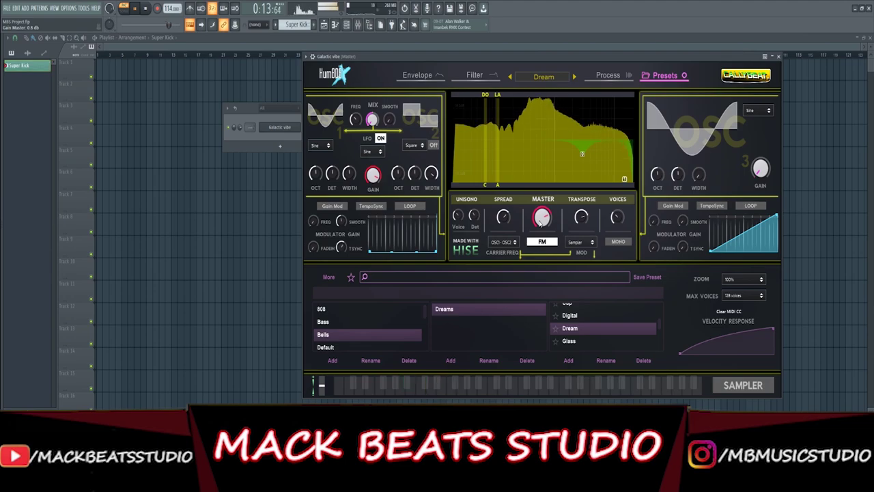
left_click(602, 344)
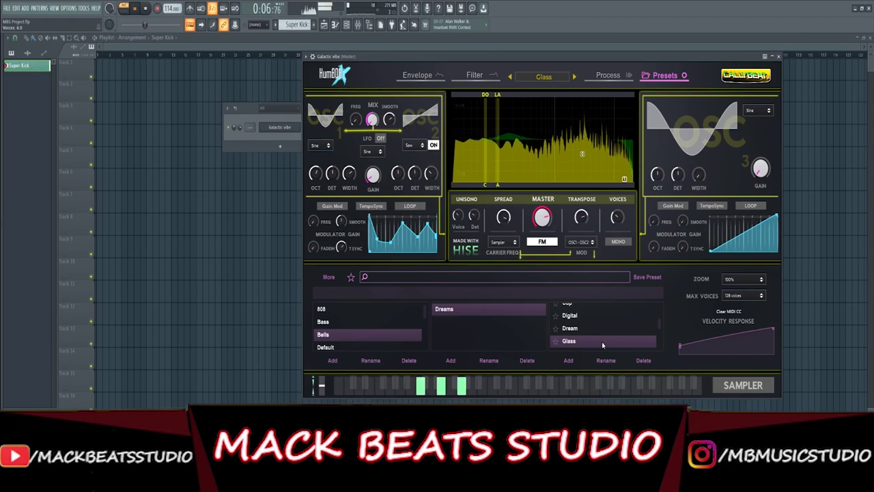
Audition the Key Bell, Lofi Bell and Wooden bell presets in the Dreams bank, restarting playback for Lofi Bell
scroll(601, 342, "down", 2)
left_click(587, 314)
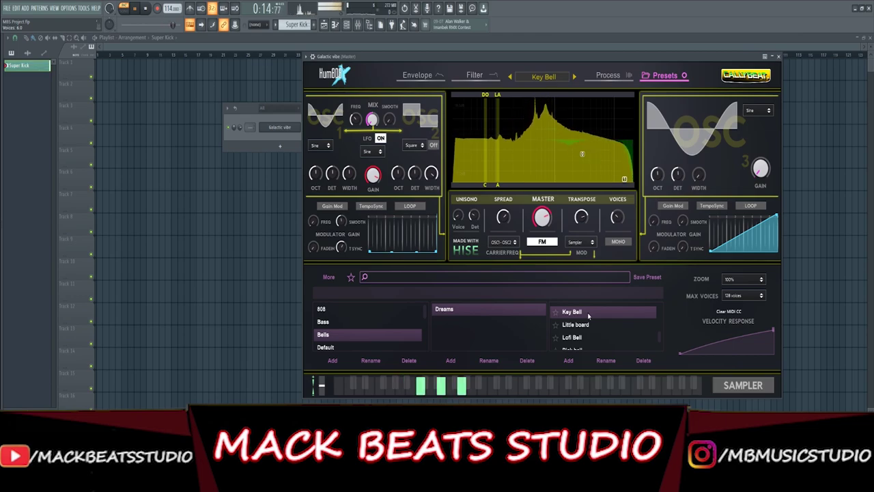
key("space")
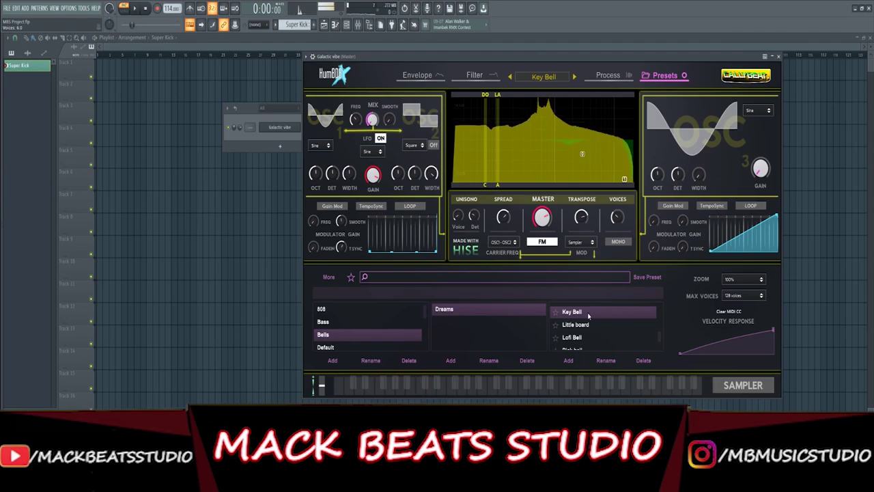
left_click(574, 337)
key("space")
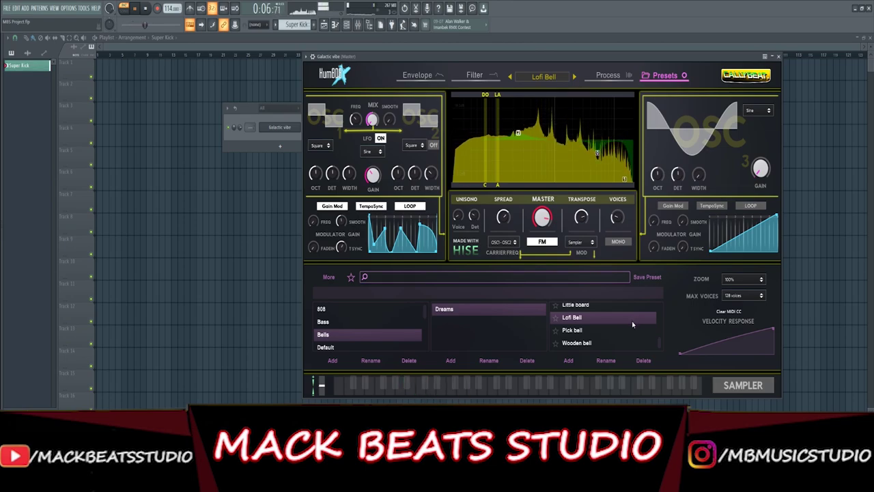
left_click(605, 344)
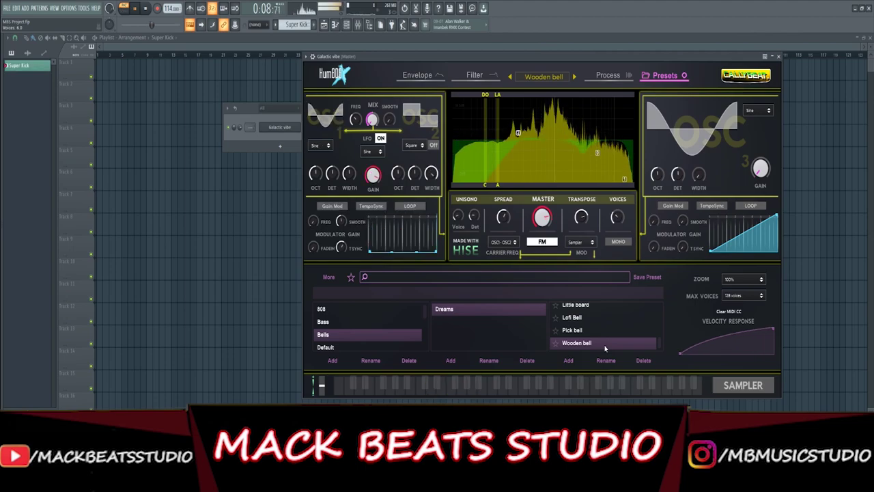
Audition Default Sine FM from Default OSC and the Default Sampler preset from the Default category
left_click(343, 347)
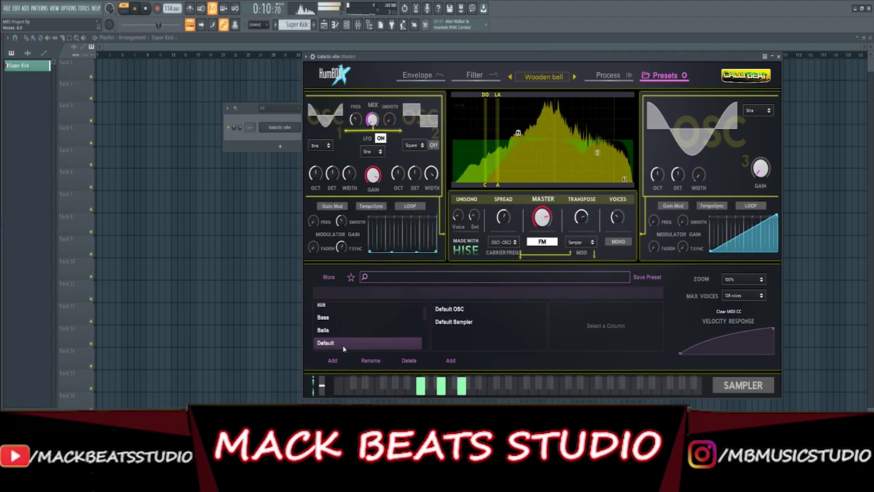
left_click(461, 309)
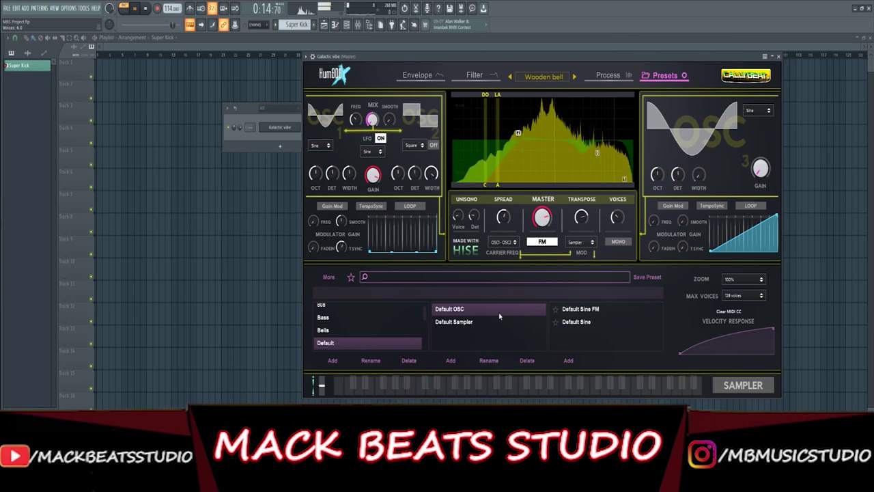
left_click(603, 311)
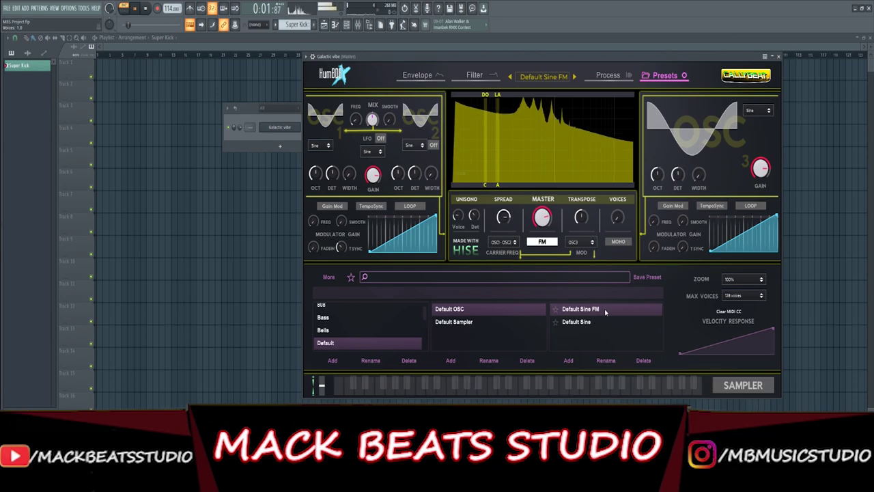
left_click(495, 321)
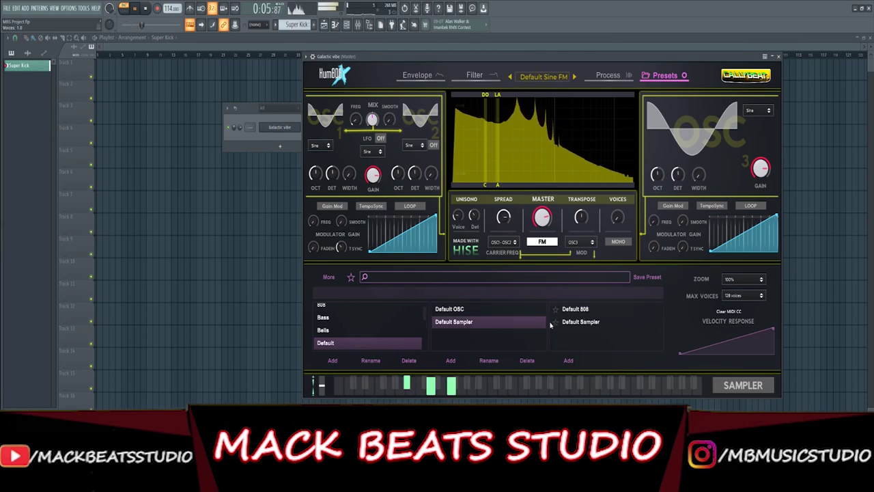
left_click(622, 324)
Audition the Hell, Perverse, Shaking chills and Tomb presets in the Dark bank of the Keys category
scroll(348, 335, "down", 3)
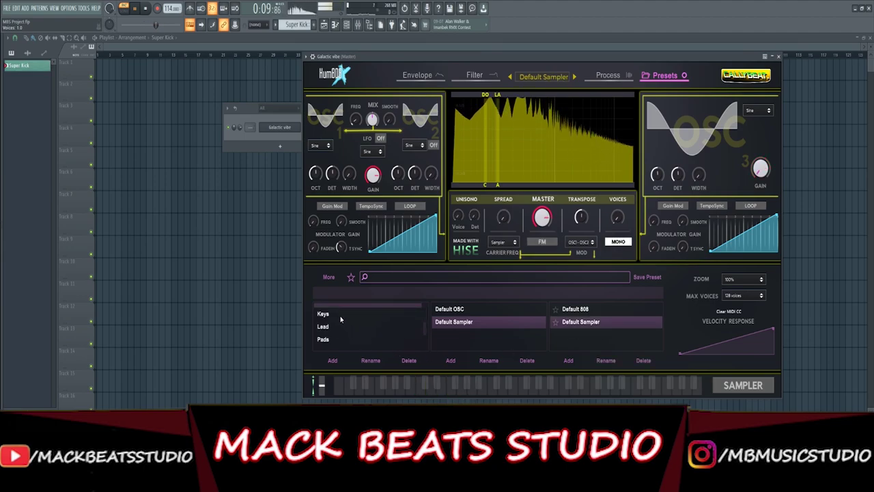
left_click(343, 317)
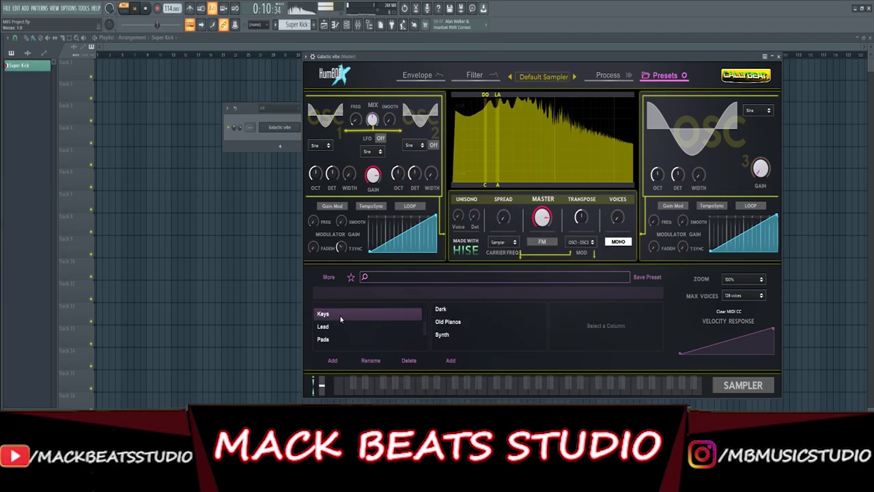
left_click(455, 312)
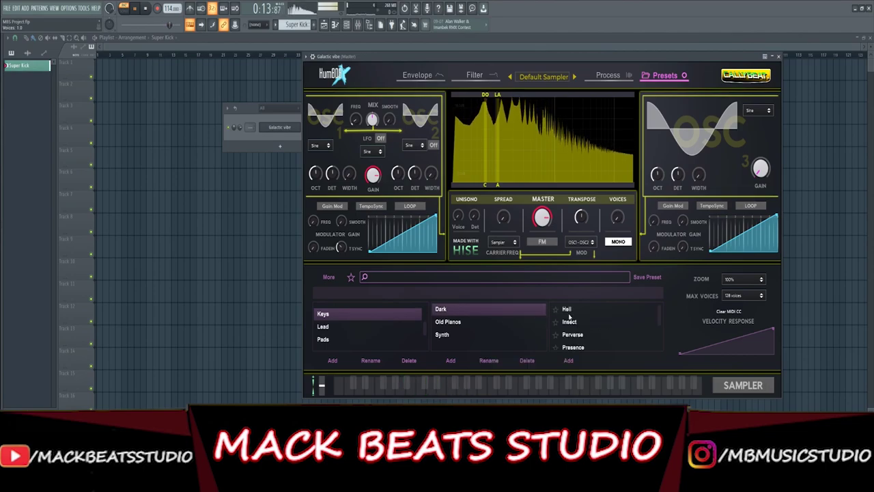
left_click(620, 310)
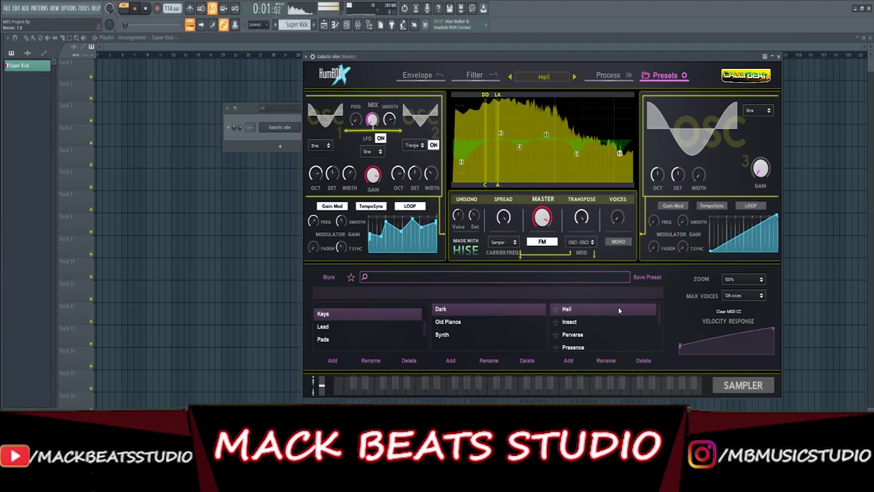
left_click(614, 334)
scroll(613, 338, "down", 2)
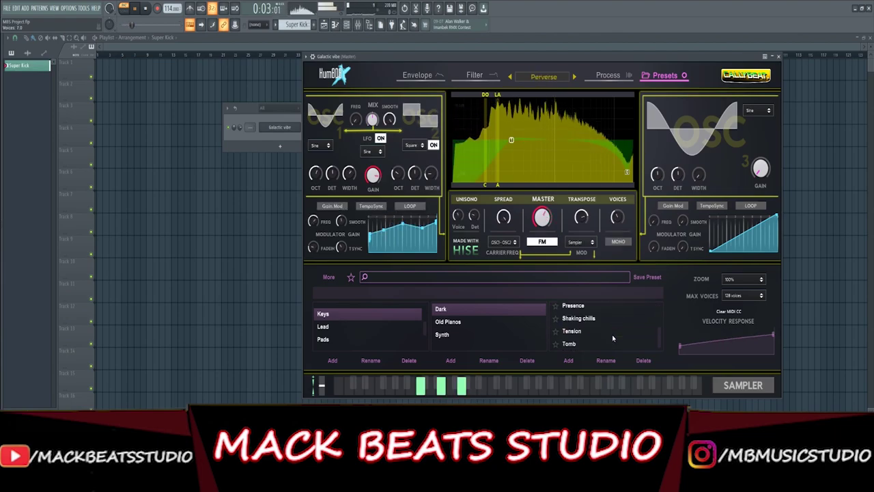
left_click(601, 318)
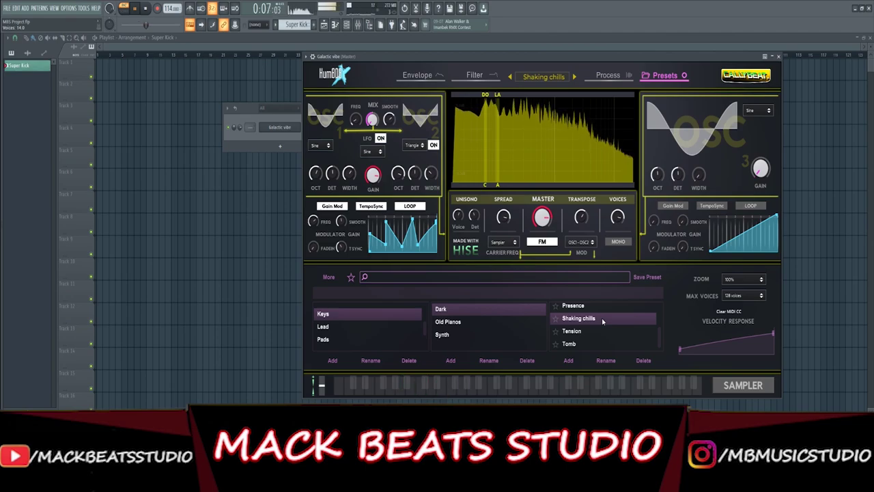
left_click(588, 345)
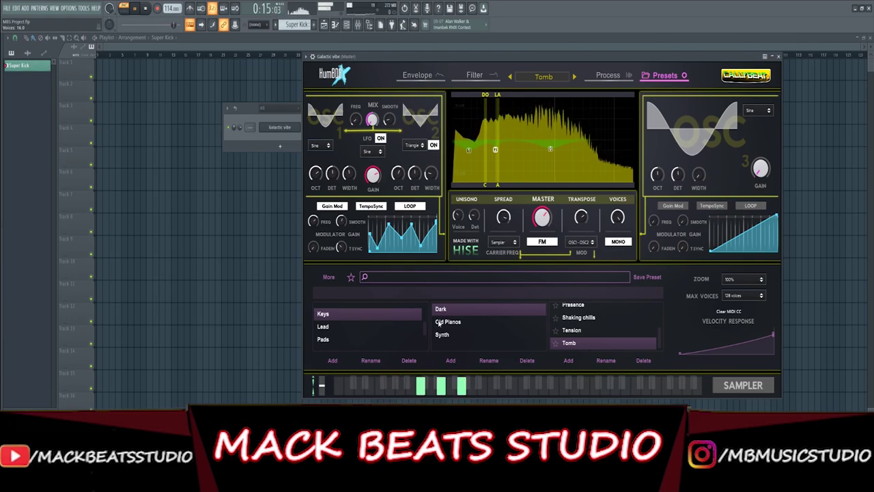
Audition the Achaic, Elder, Vintage C64 and Stale presets in the Old Pianos bank of Keys
left_click(486, 326)
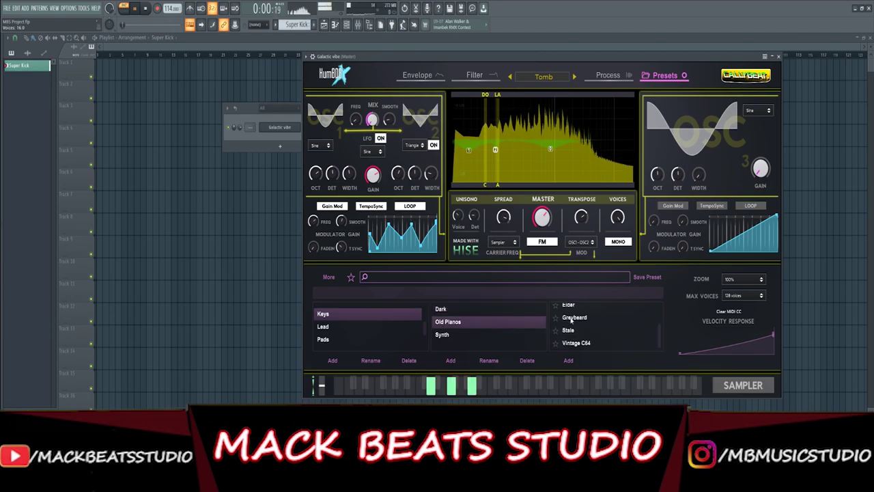
scroll(584, 310, "up", 2)
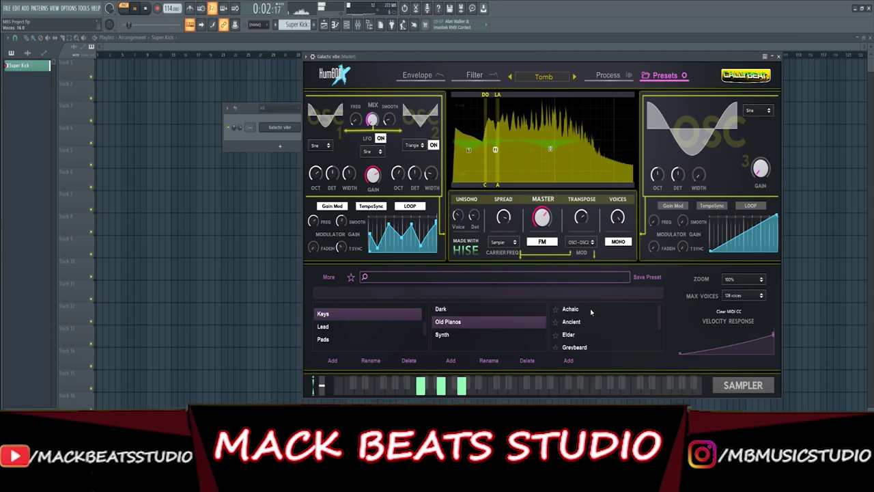
left_click(591, 311)
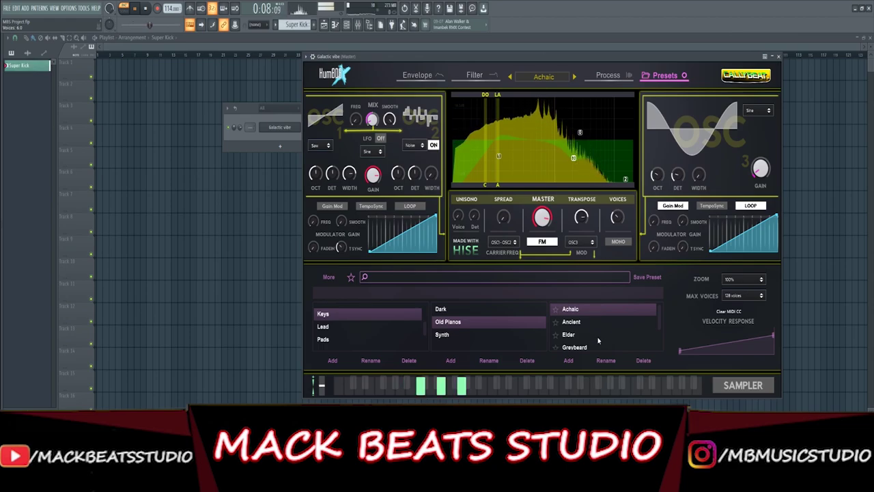
left_click(599, 335)
scroll(598, 340, "down", 2)
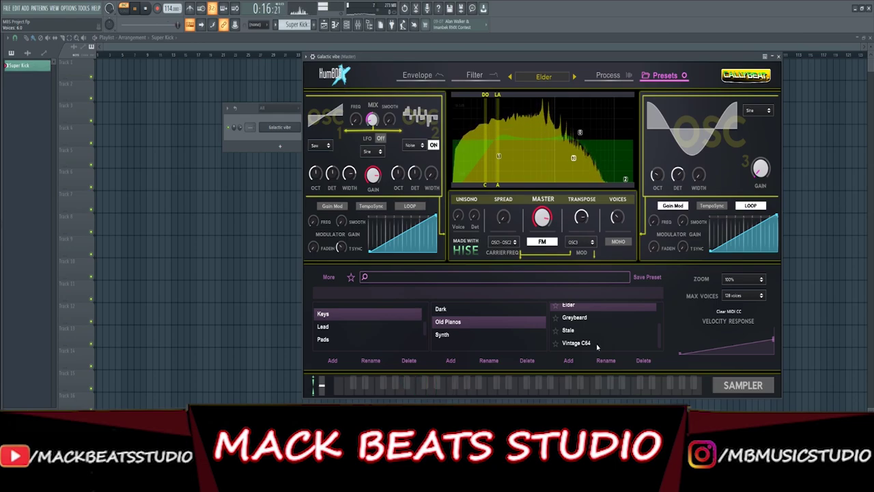
left_click(597, 345)
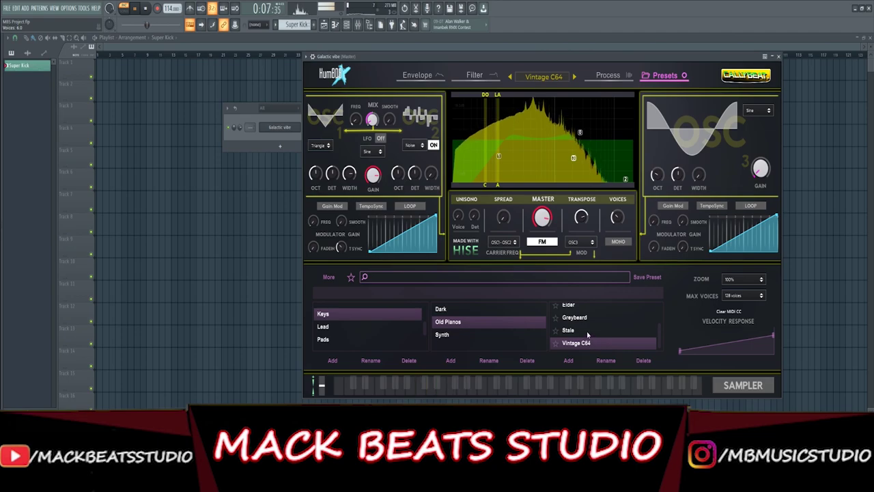
left_click(588, 331)
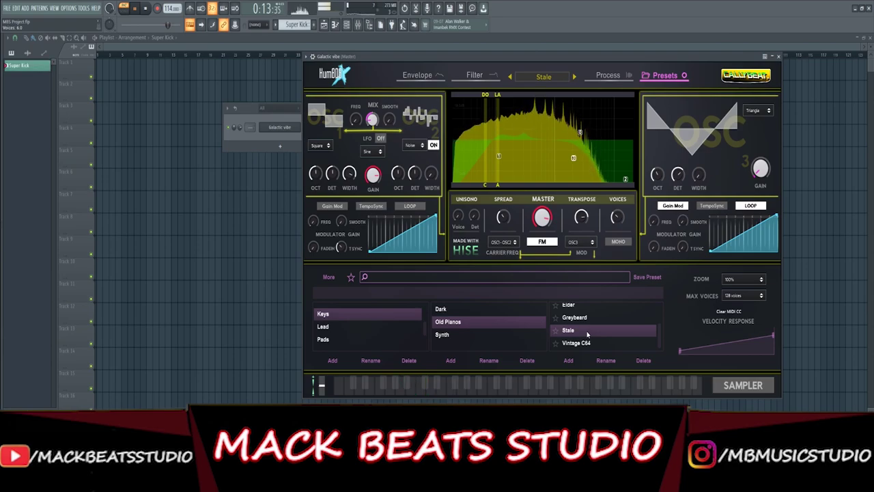
Audition the Dulcitone, Electric flying and Galactic vibe presets in the Synth bank of Keys
left_click(486, 333)
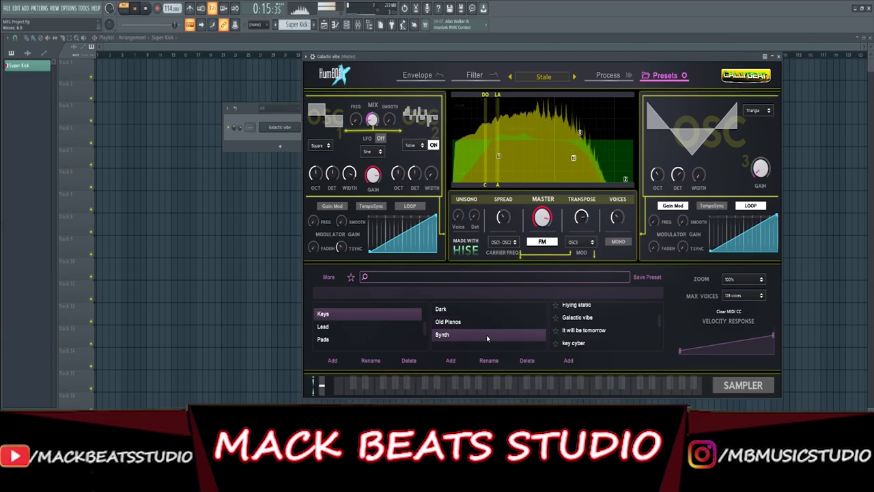
scroll(577, 331, "up", 2)
left_click(587, 311)
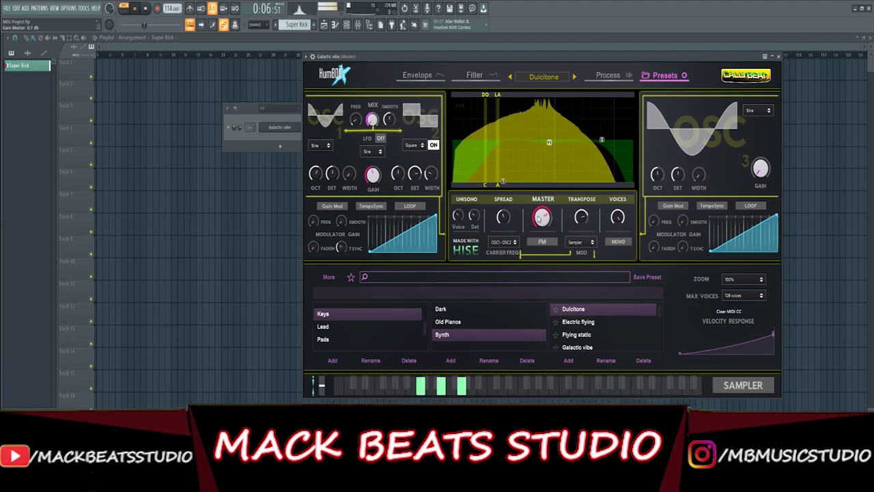
left_click(597, 324)
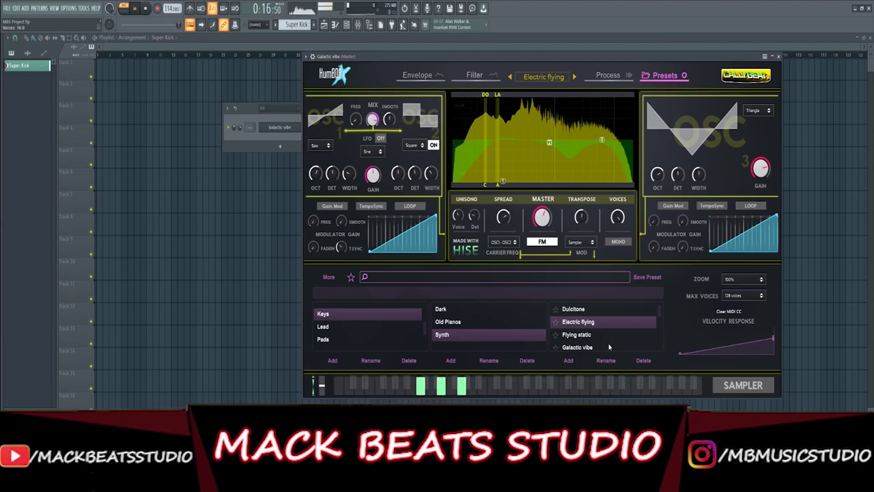
left_click(609, 347)
scroll(609, 347, "down", 2)
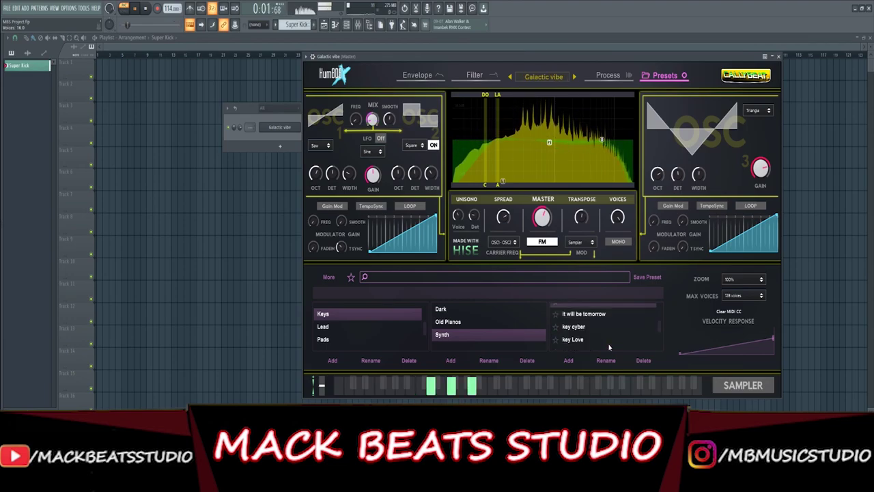
scroll(659, 327, "up", 1)
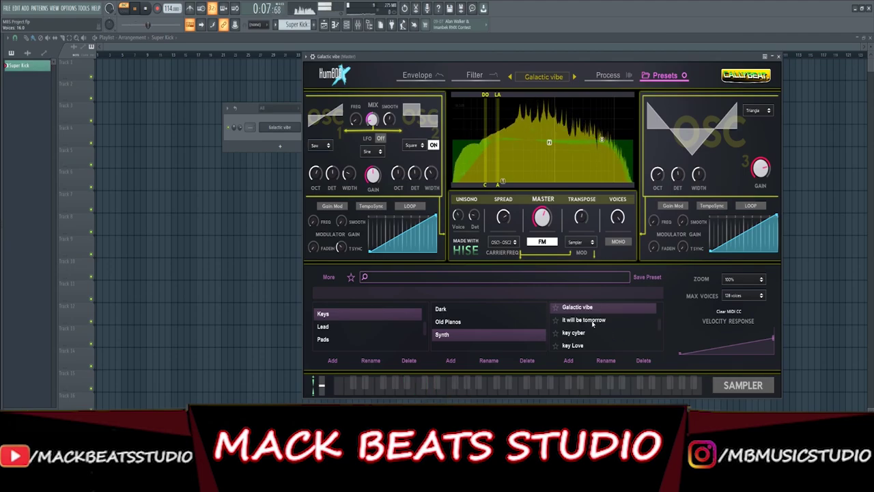
Audition the key cyber, key Love, R&B keys and The big 80s presets in the Synth bank of Keys
left_click(573, 332)
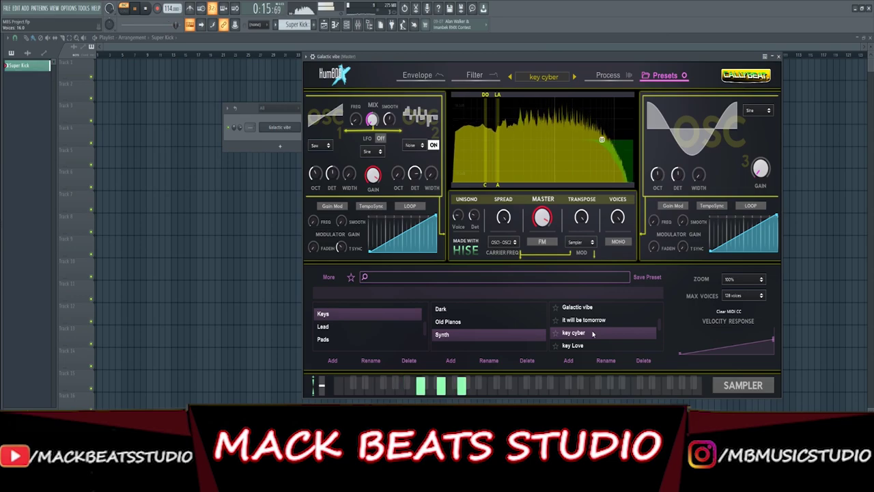
left_click(594, 344)
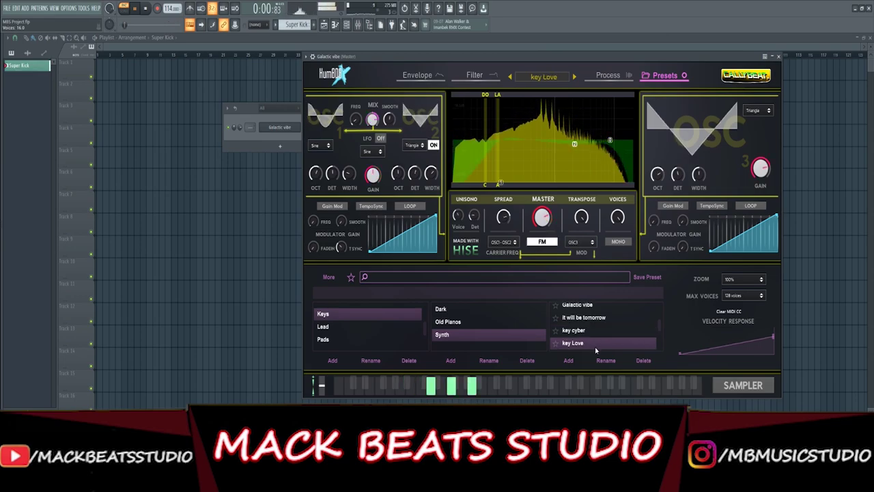
scroll(595, 349, "down", 2)
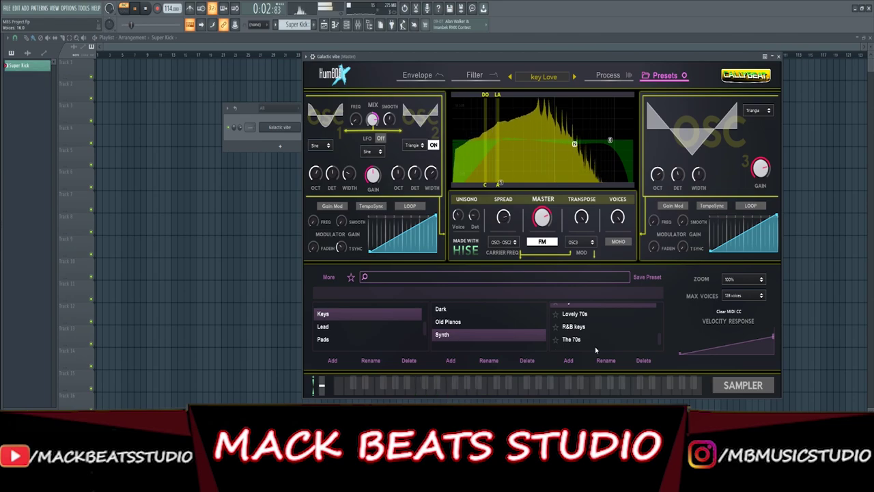
left_click_drag(659, 348, 656, 340)
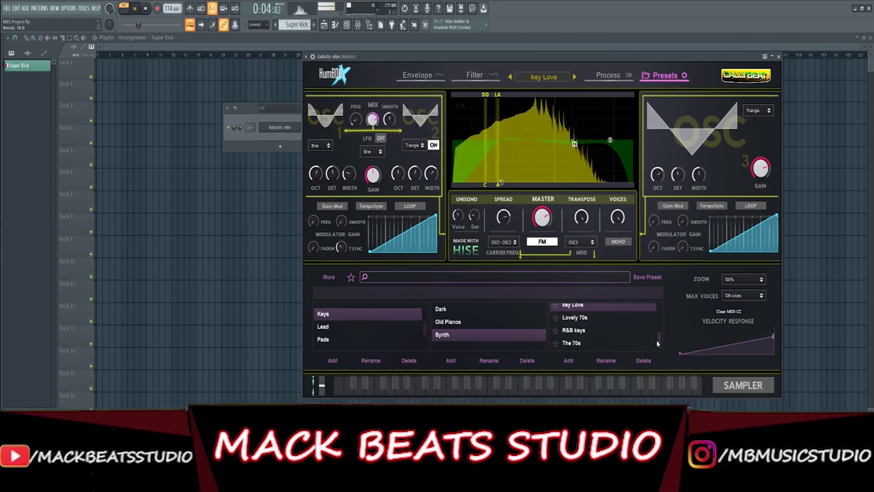
left_click(605, 331)
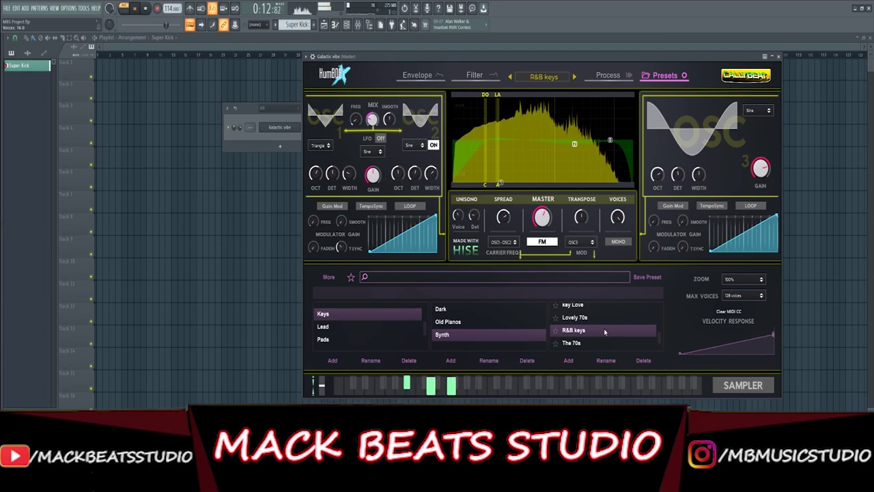
scroll(604, 332, "down", 1)
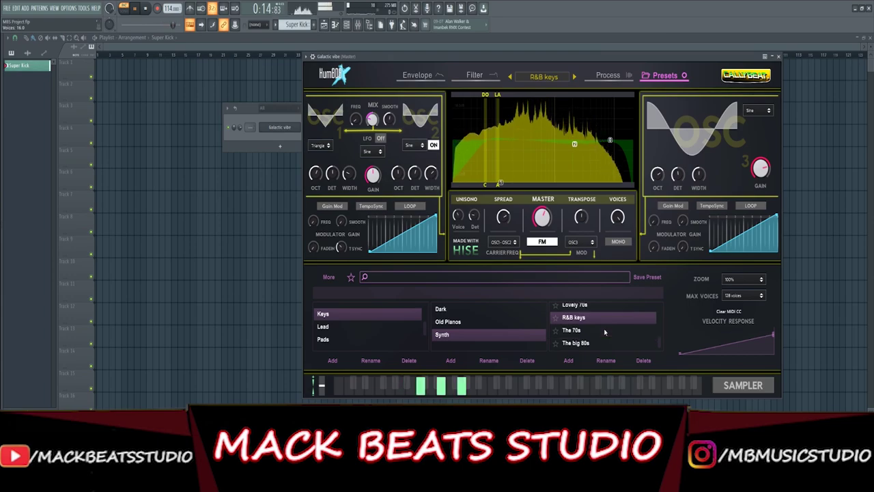
left_click(592, 343)
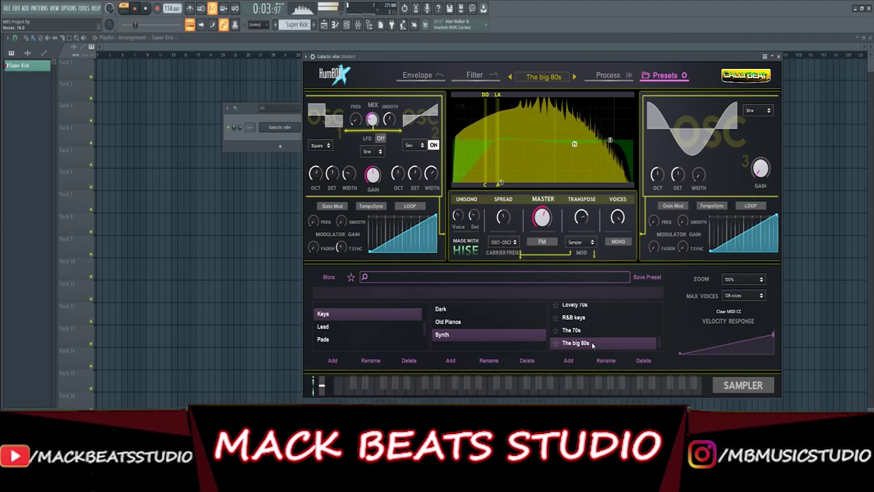
scroll(592, 344, "up", 5)
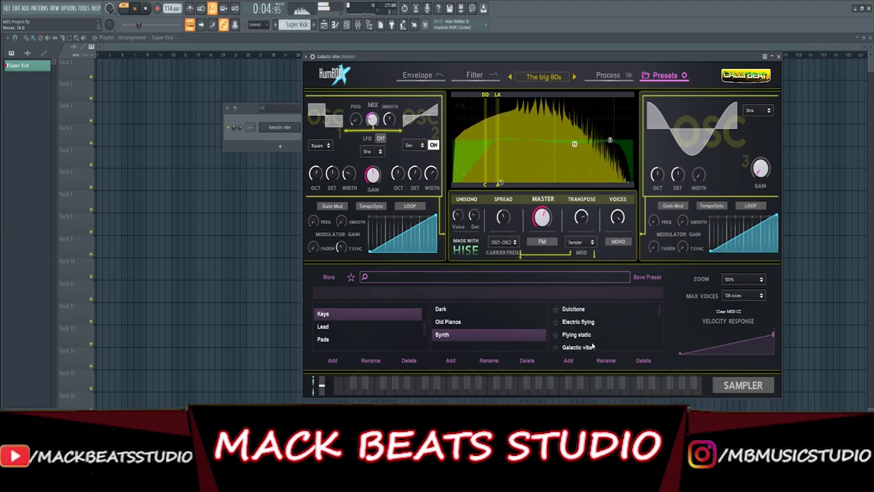
Audition the Acid, Future, Hardcore, Progressive and Synthwave presets in the EDM bank of the Lead category
left_click(323, 327)
left_click(458, 311)
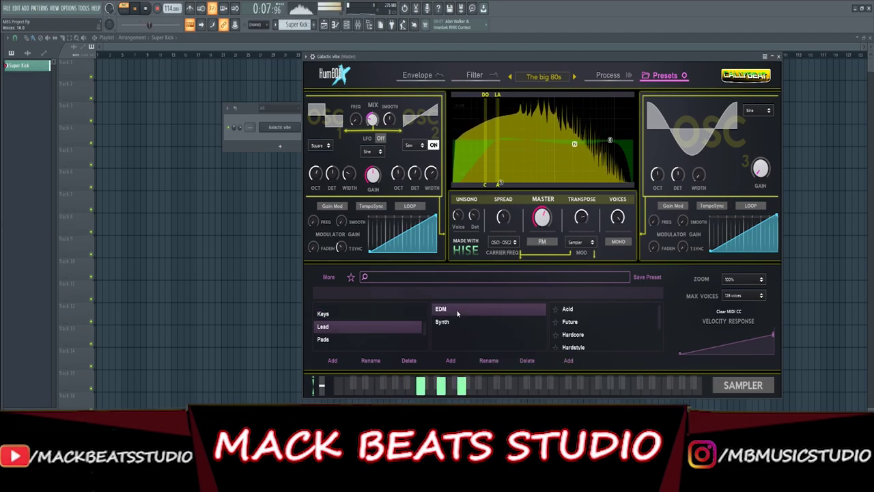
left_click(588, 311)
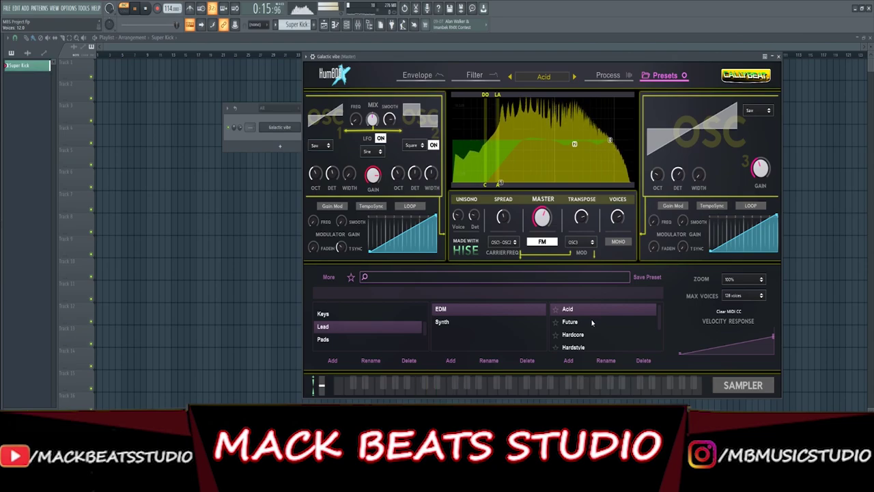
left_click(605, 327)
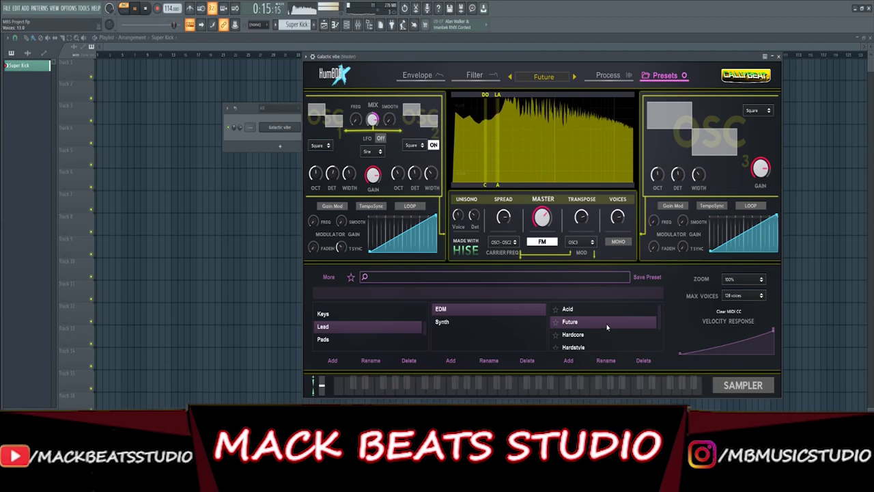
left_click(601, 335)
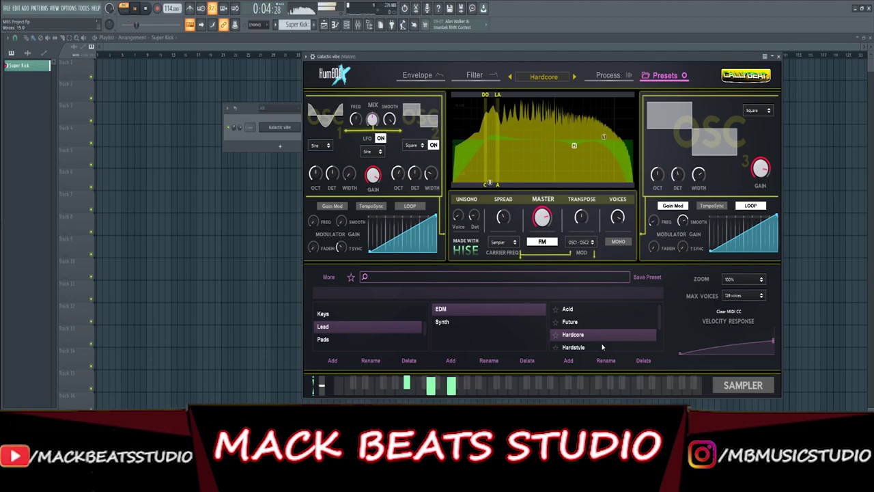
scroll(601, 348, "down", 2)
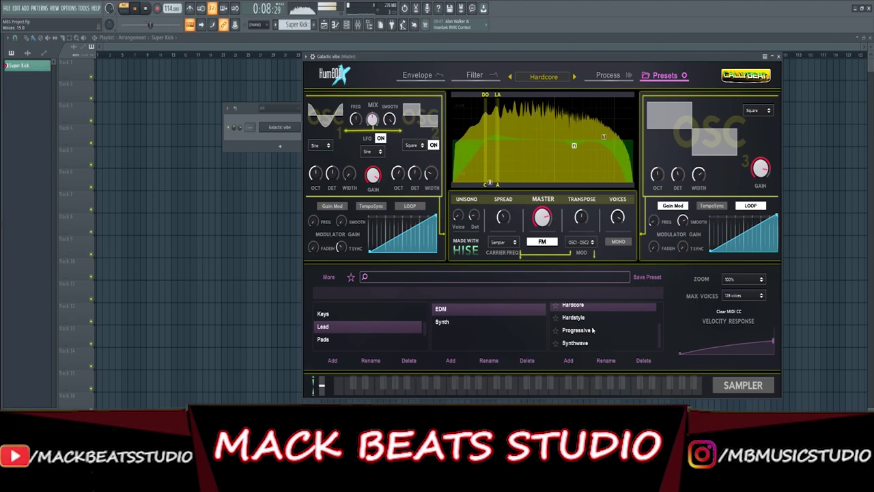
left_click(592, 330)
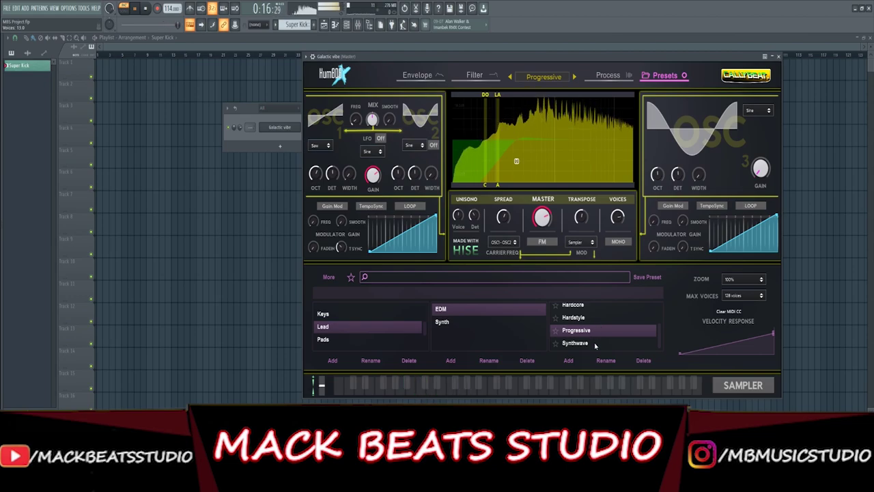
left_click(595, 344)
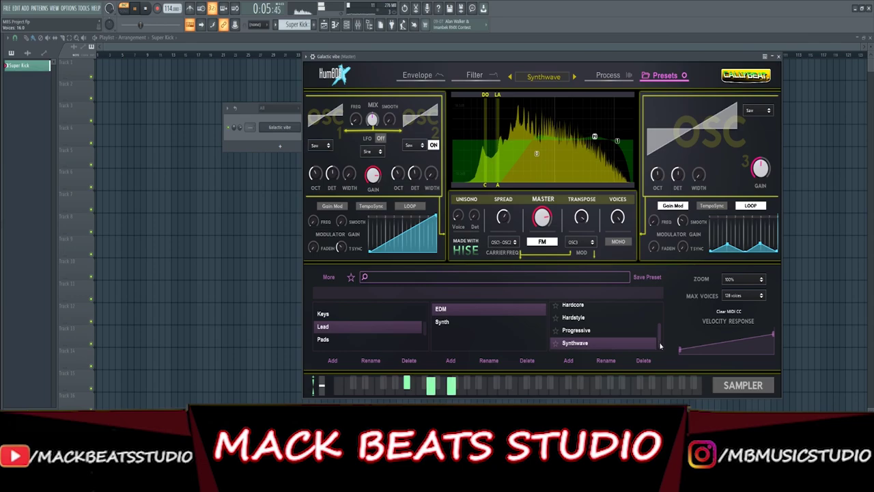
left_click_drag(661, 345, 652, 312)
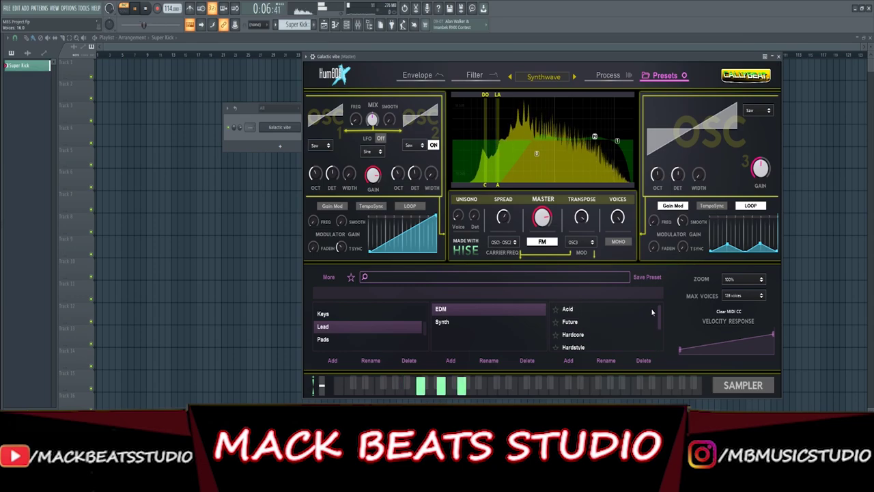
Audition the Bambu, Distortion and Mono Saw presets in the Synth bank of Lead
left_click(494, 322)
left_click(583, 311)
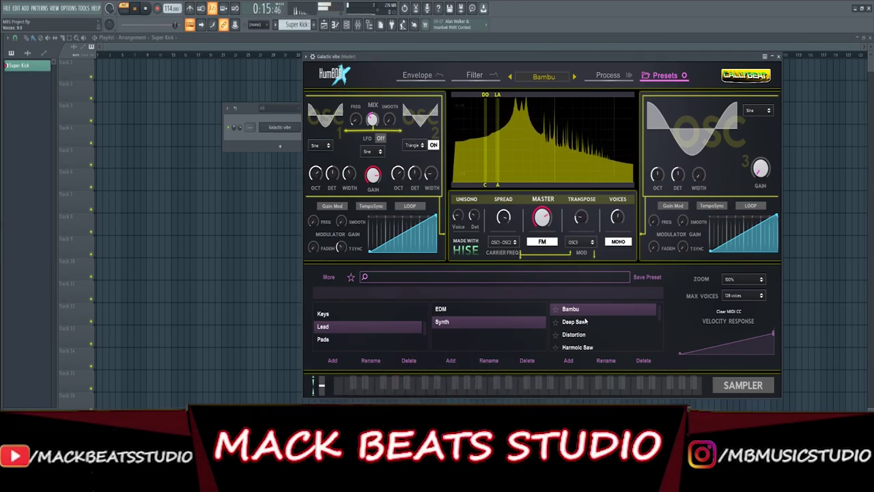
left_click(592, 334)
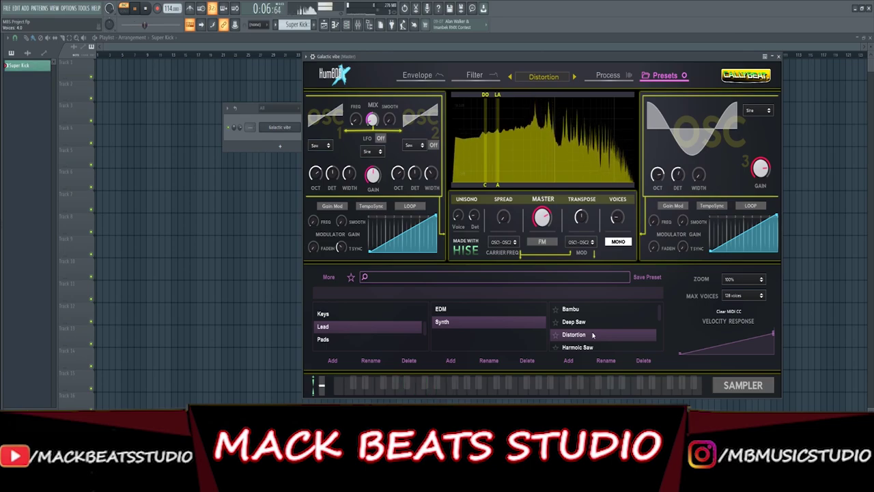
scroll(592, 334, "down", 3)
left_click(592, 335)
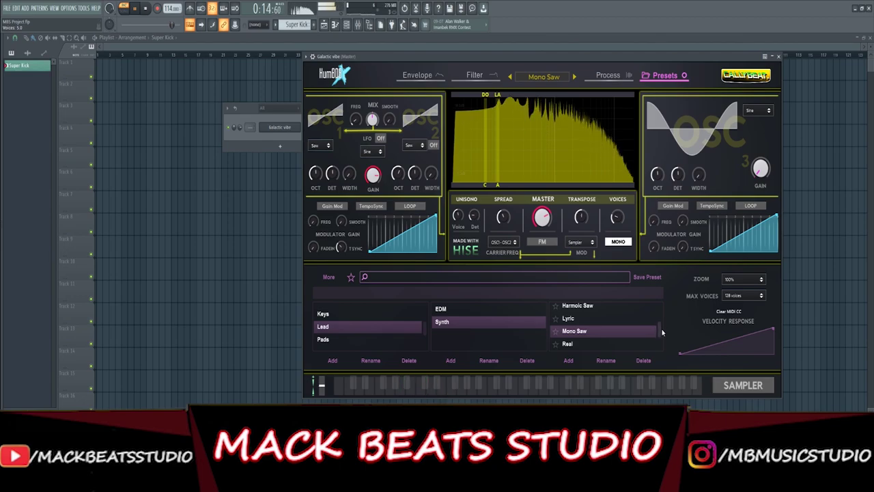
Audition the Real, Sine and Sparkly presets in the Synth bank of Lead
scroll(615, 339, "down", 2)
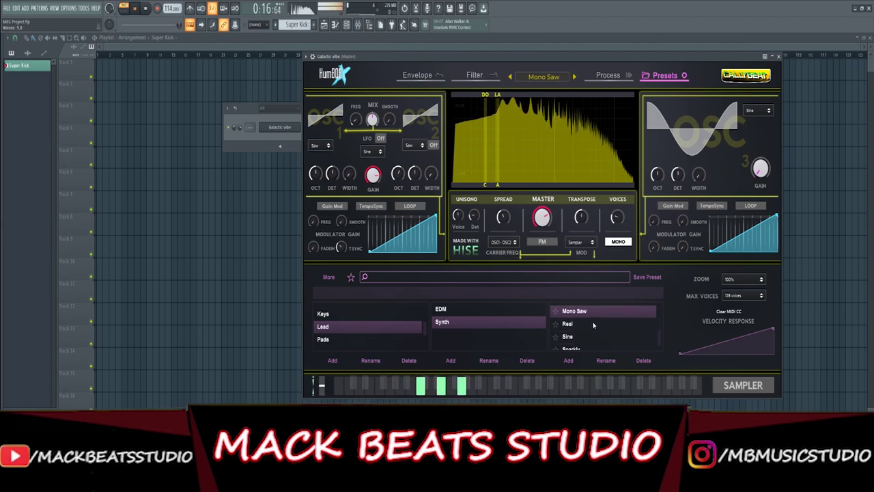
left_click(593, 325)
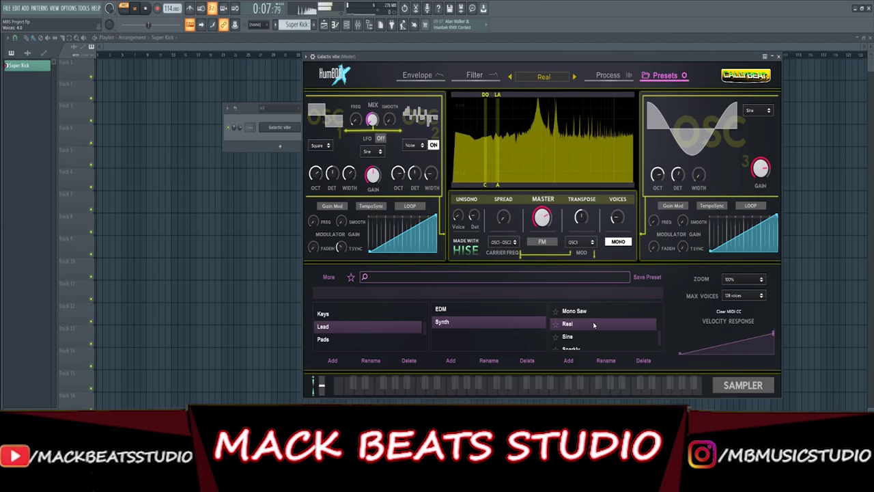
left_click(593, 342)
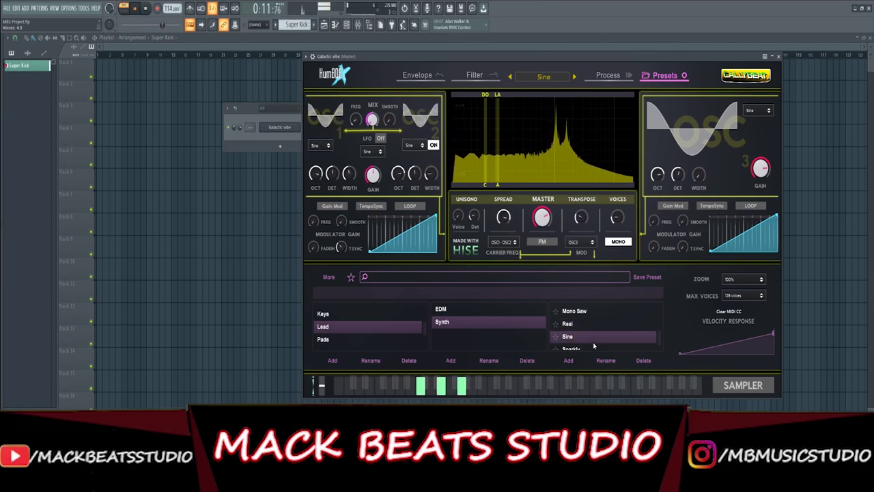
scroll(593, 346, "down", 1)
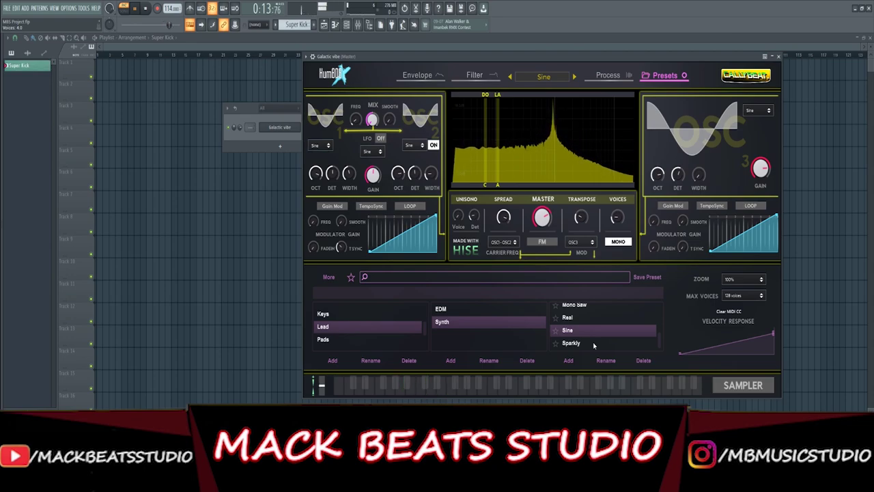
scroll(594, 345, "up", 3)
scroll(593, 346, "down", 3)
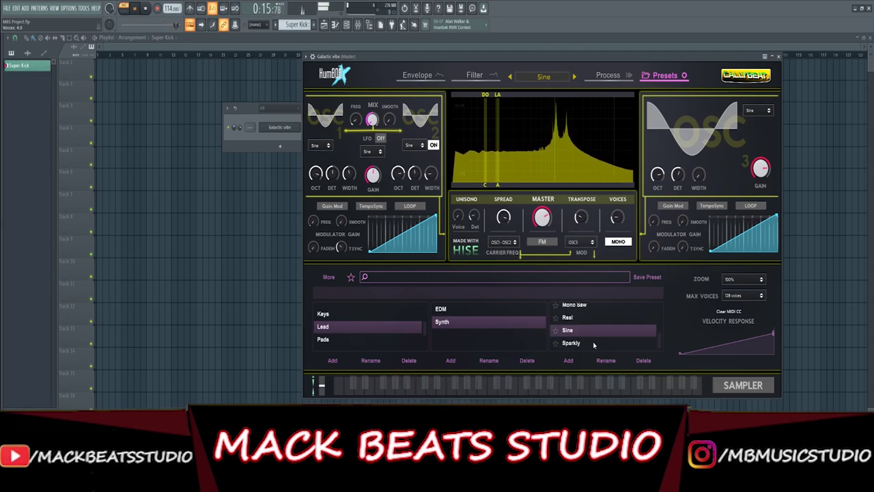
left_click(609, 341)
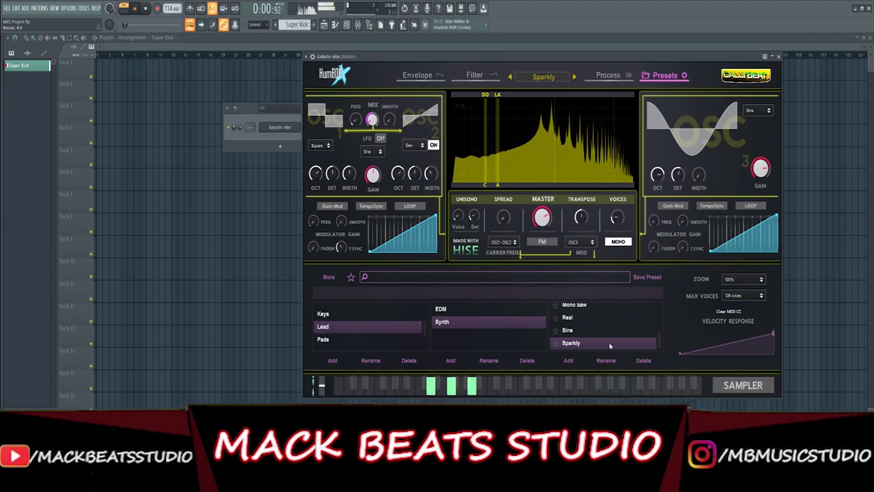
scroll(607, 343, "up", 4)
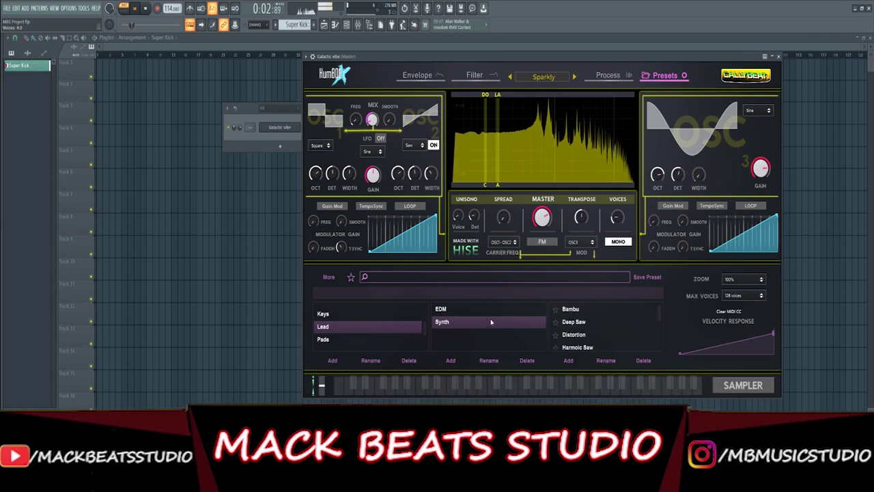
Audition the Tranquility preset in the Emotional bank of the Pads category
scroll(349, 342, "down", 1)
scroll(349, 341, "up", 2)
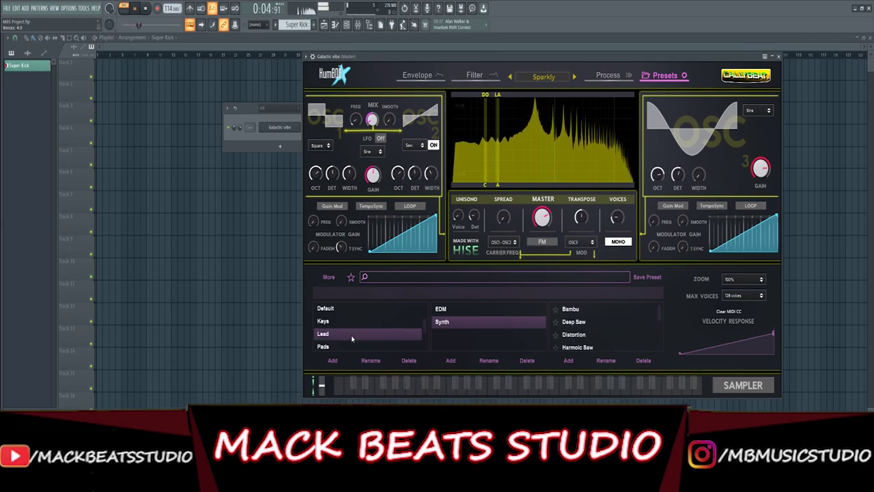
left_click(343, 347)
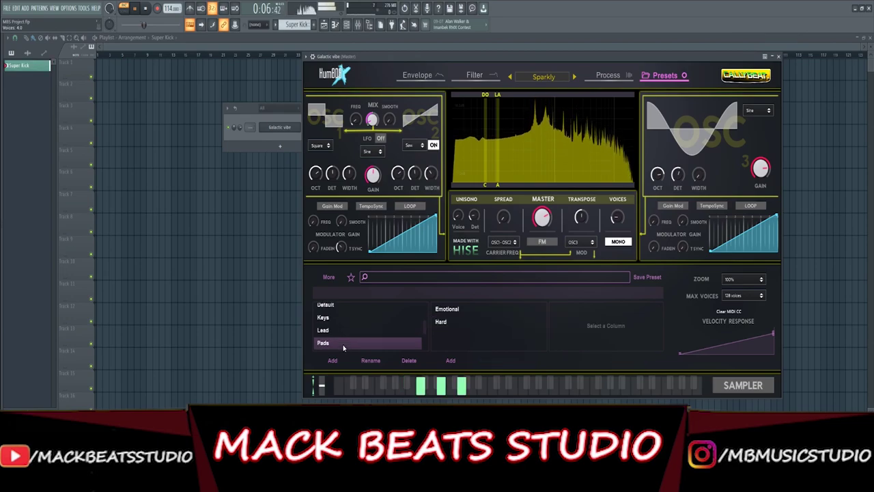
left_click(447, 309)
scroll(577, 321, "down", 5)
left_click(575, 342)
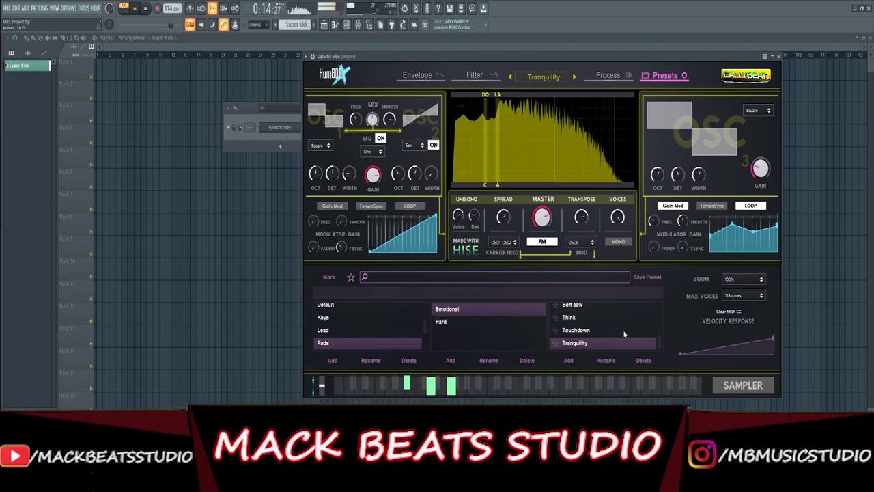
Audition the Distance, EDM and Longing presets in the Hard bank of Pads
left_click(495, 323)
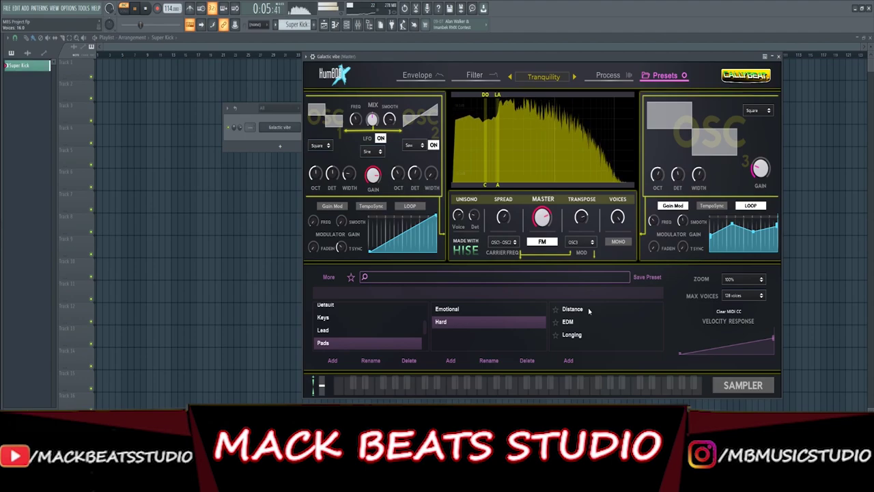
left_click(629, 312)
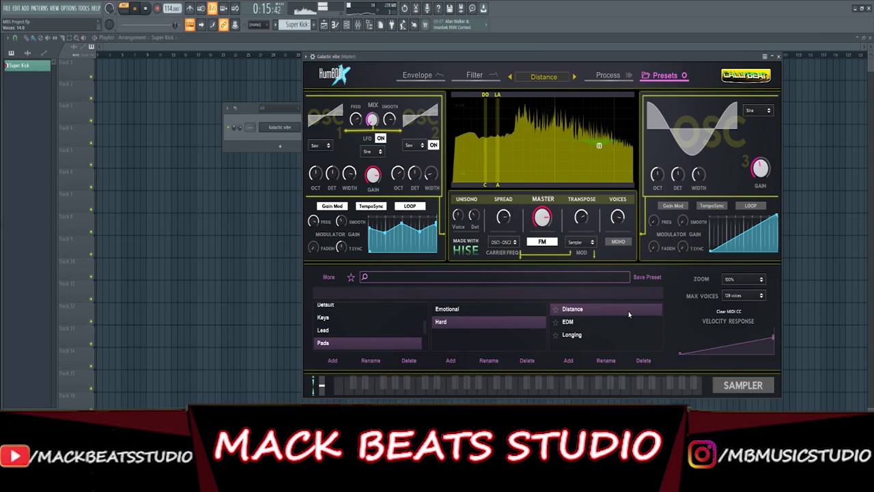
left_click(631, 321)
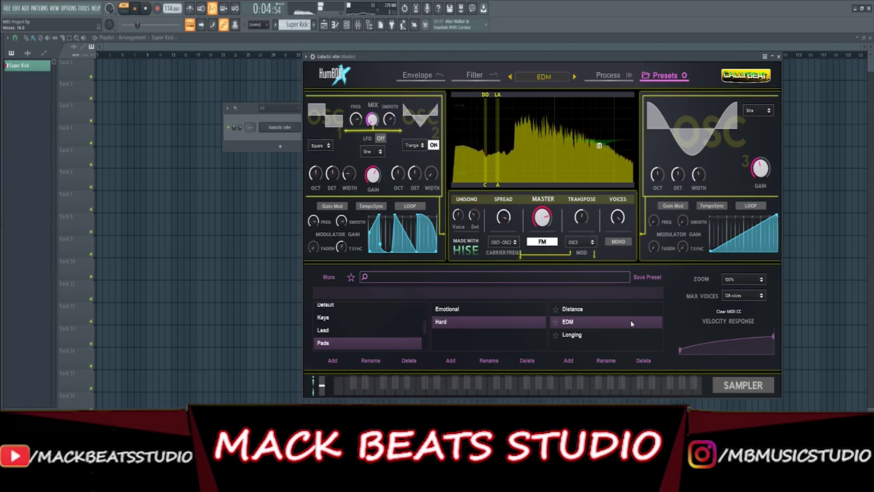
left_click(635, 333)
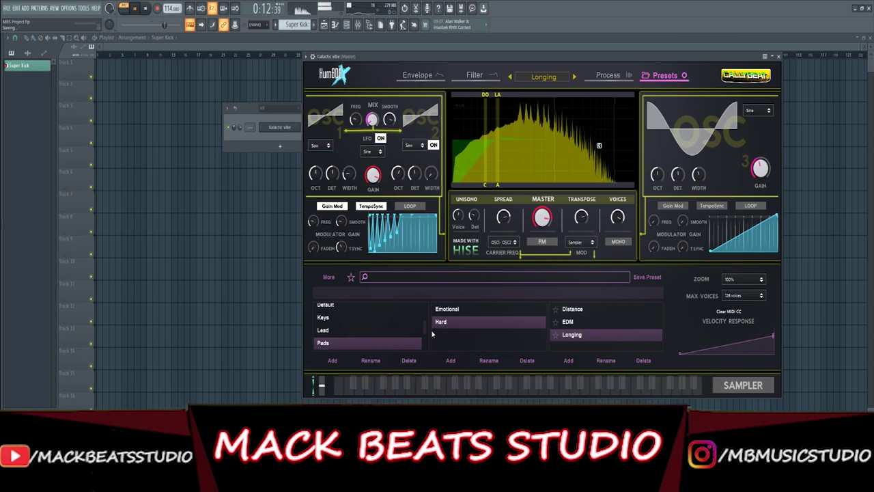
Audition the Funk stab, Tube and wind and keys presets in the Keys bank of the Pluck category
scroll(424, 334, "down", 1)
scroll(424, 333, "down", 3)
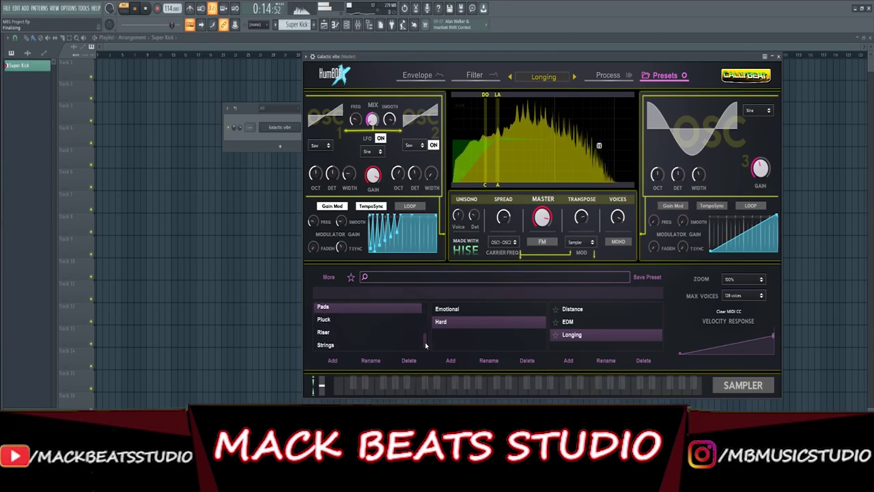
left_click(412, 318)
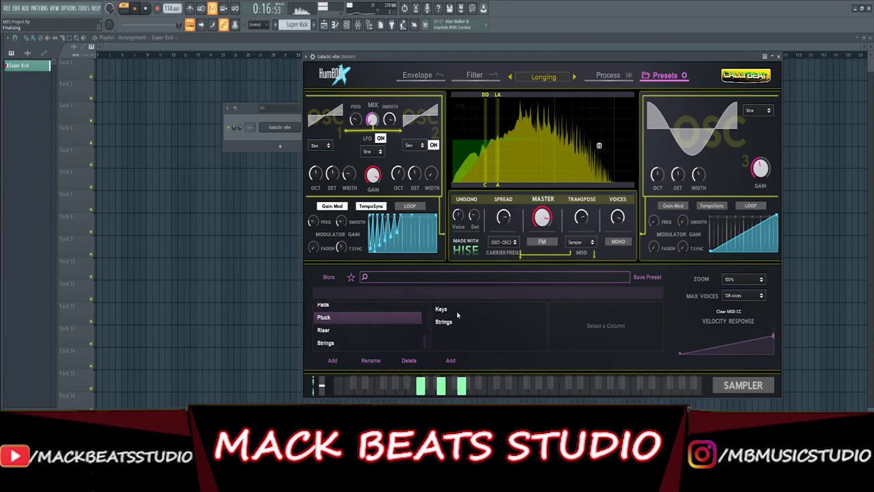
left_click(440, 309)
left_click(564, 310)
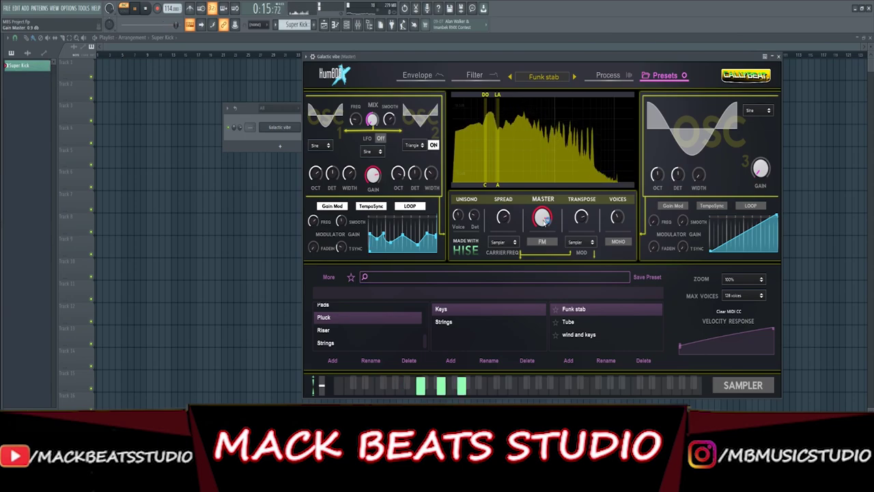
left_click(621, 323)
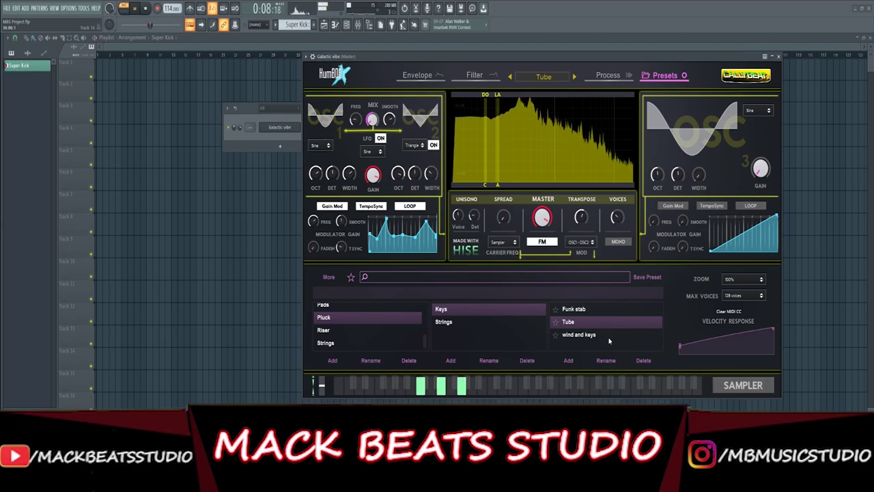
left_click(609, 338)
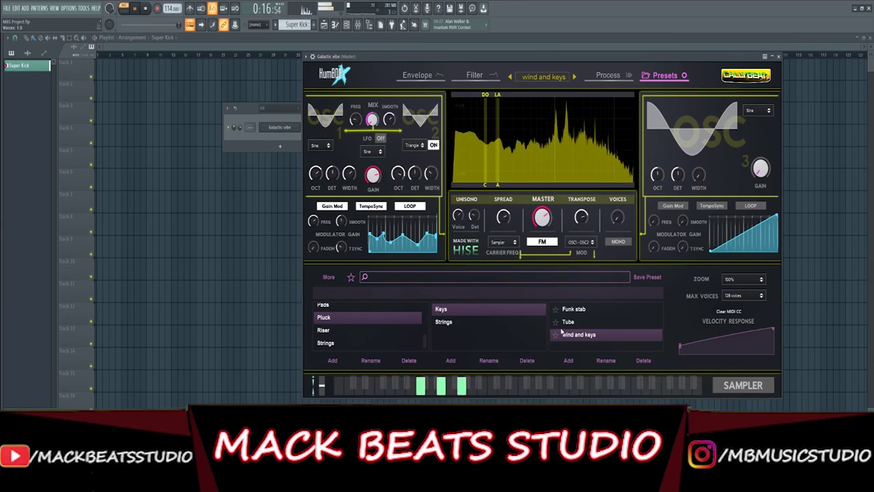
Audition the Cord, League and Tether presets in the Strings bank of Pluck
key("Down")
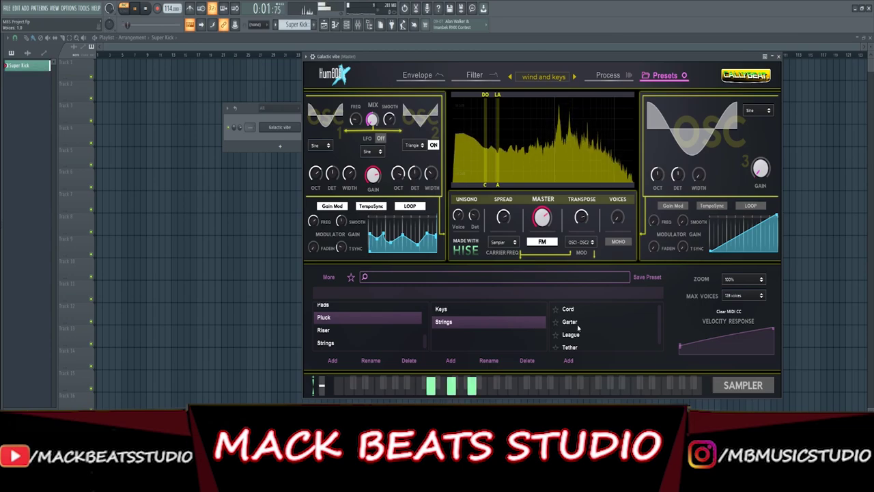
scroll(661, 311, "down", 1)
scroll(665, 321, "up", 1)
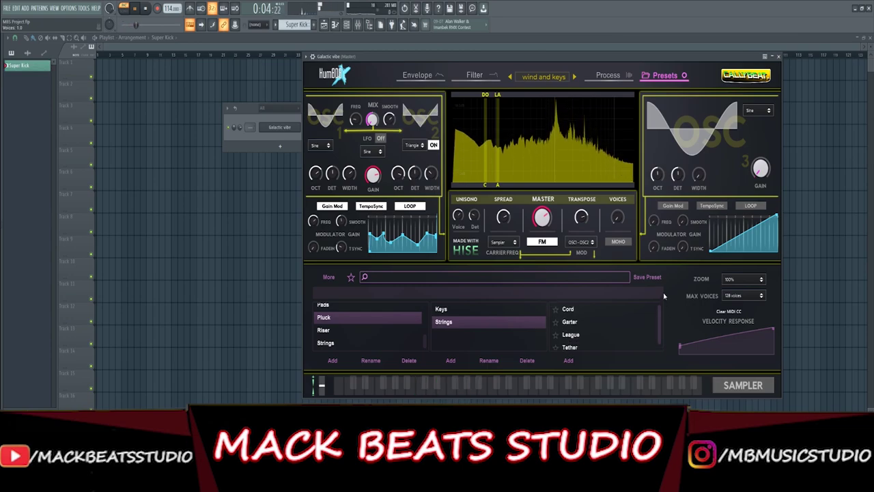
left_click(628, 314)
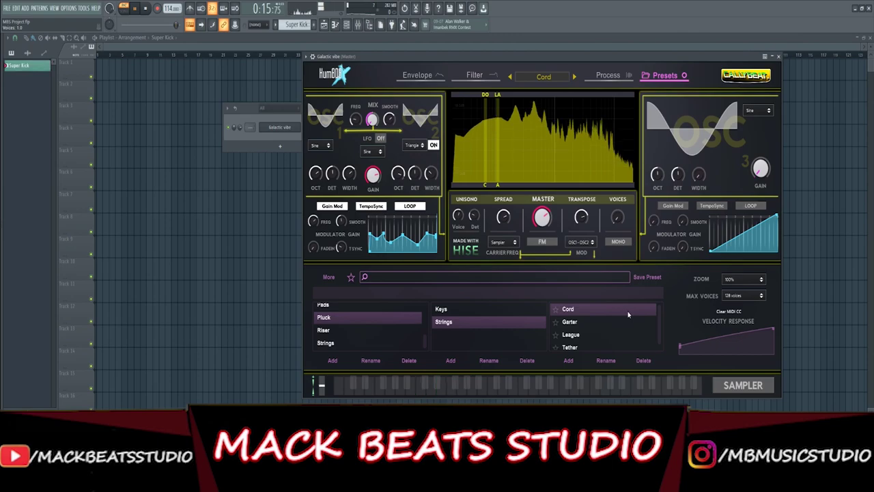
left_click(617, 334)
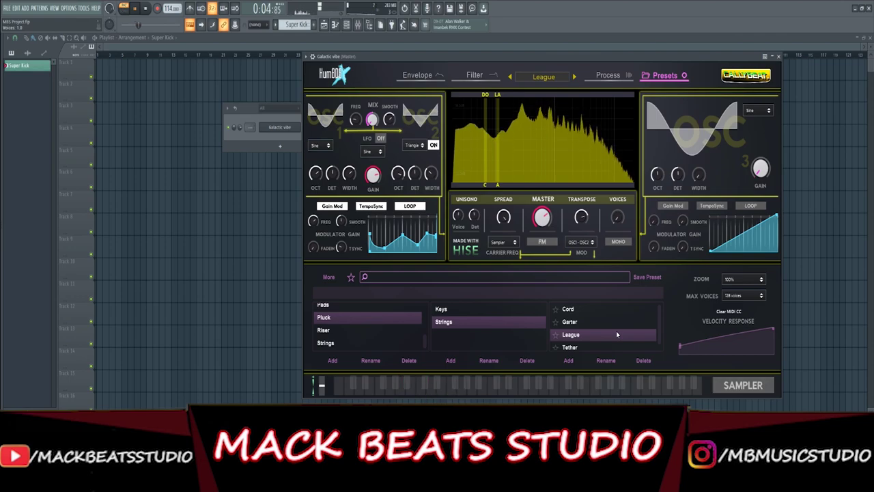
scroll(616, 330, "down", 1)
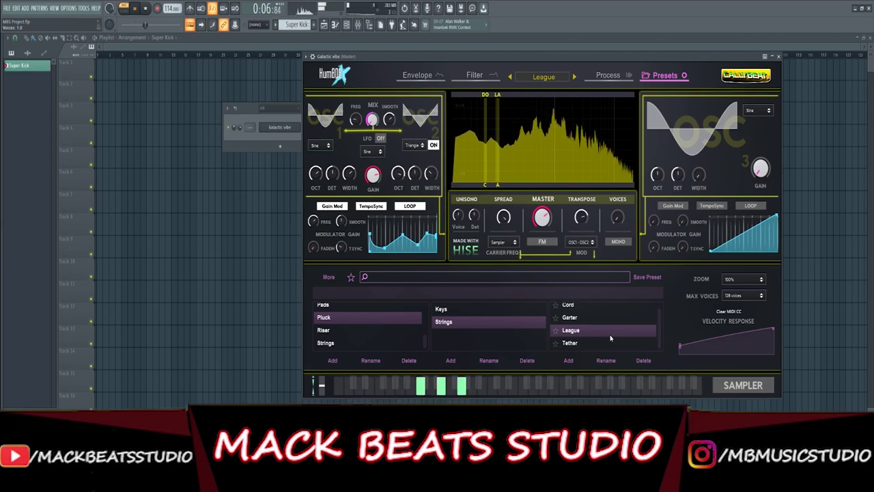
left_click(619, 347)
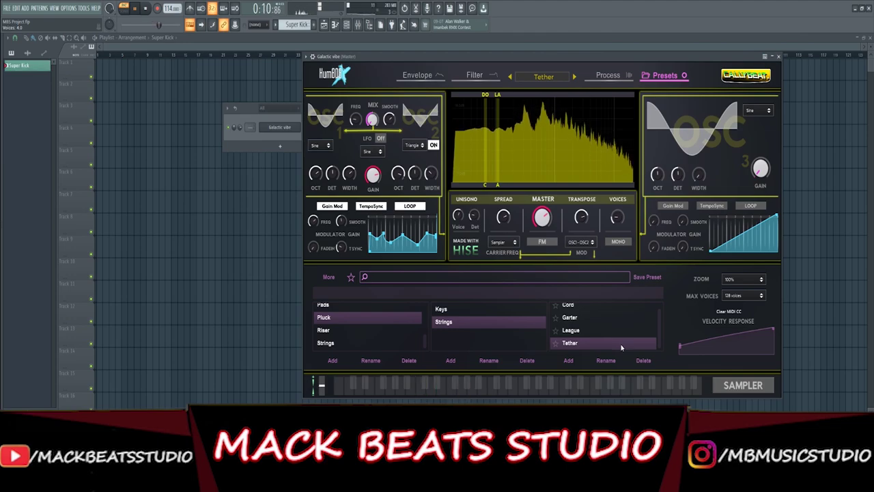
Browse the preset lists in the Down and Up banks of the Riser category
left_click(358, 336)
left_click(445, 310)
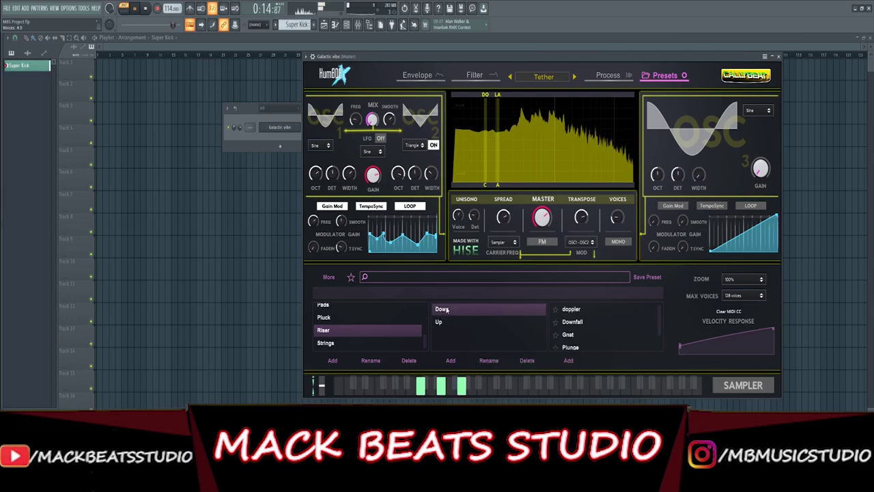
scroll(612, 321, "up", 1)
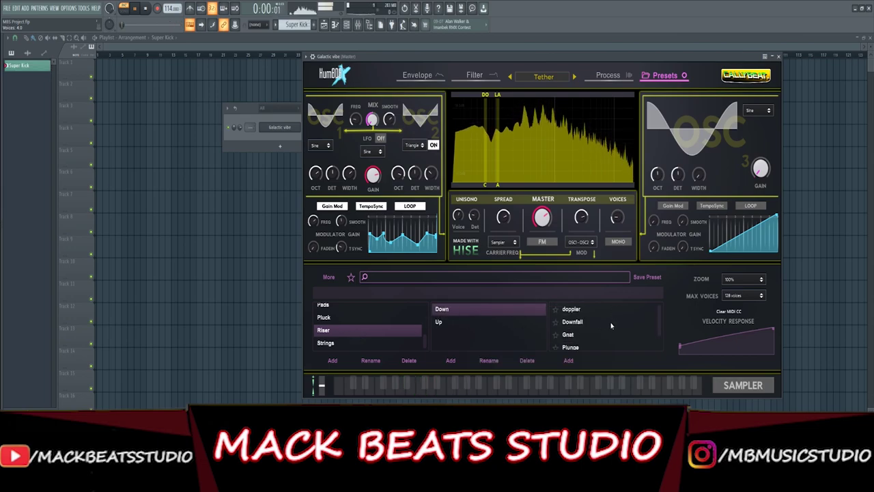
left_click(465, 323)
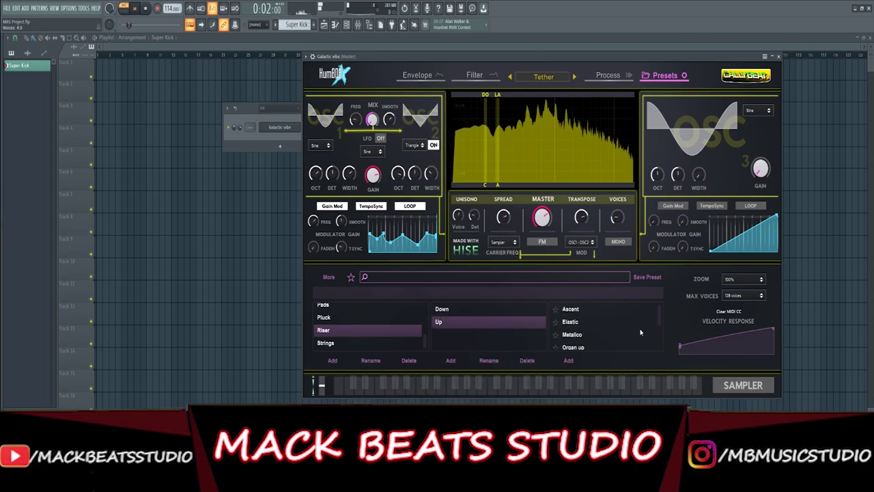
scroll(640, 331, "down", 2)
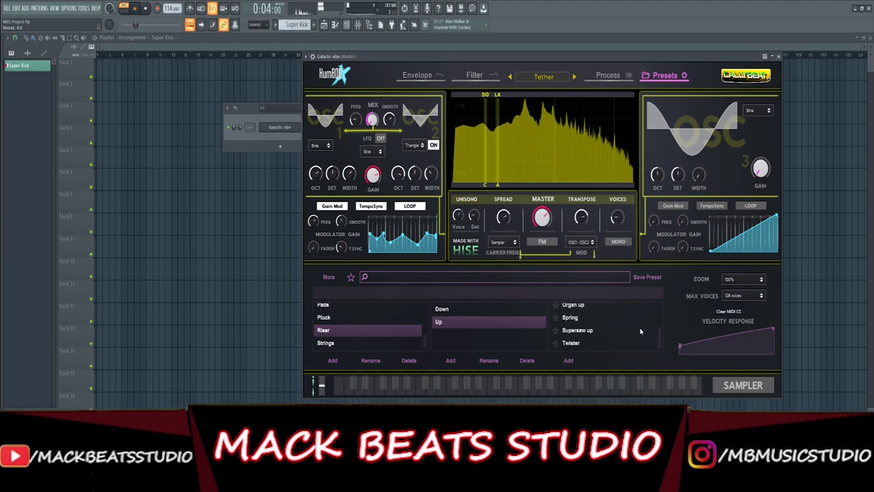
Audition the Big Strings, Destructive and Harmonic presets in the Synth bank of the Strings category
left_click(384, 348)
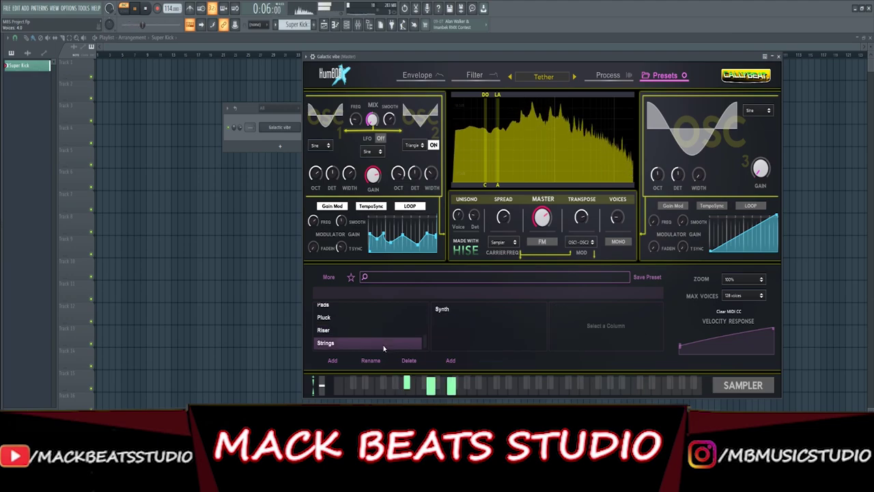
left_click(447, 311)
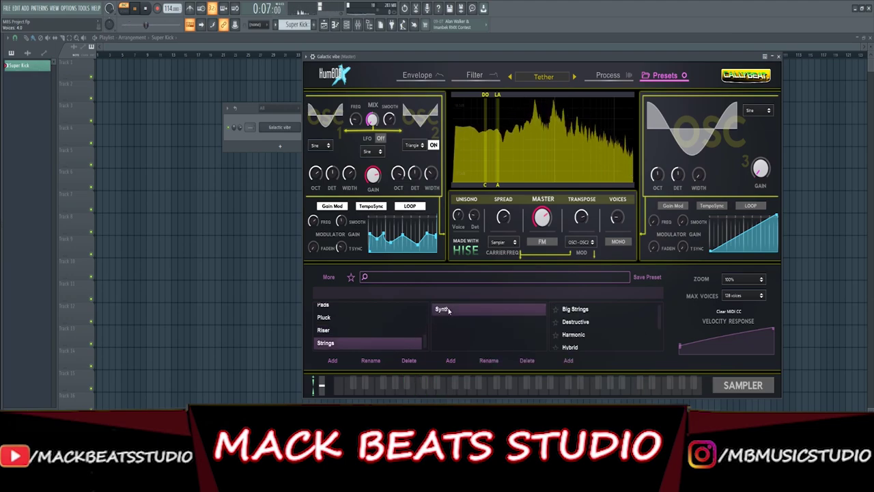
left_click(582, 312)
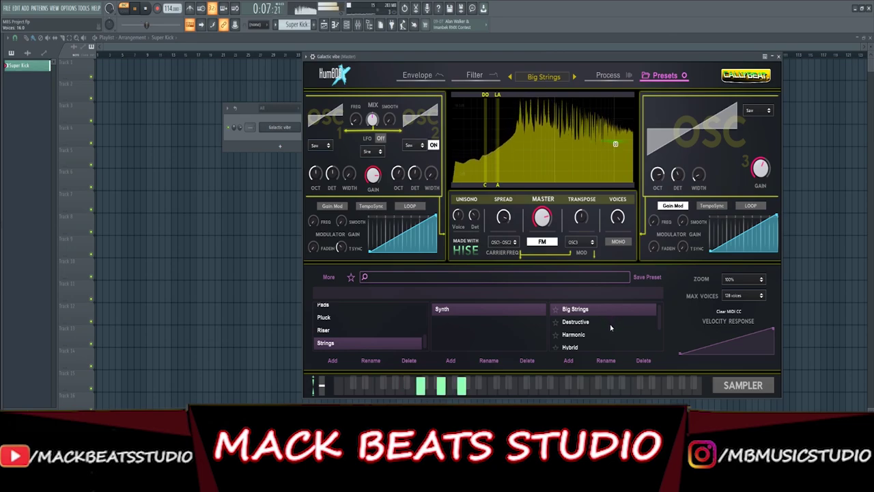
left_click(628, 323)
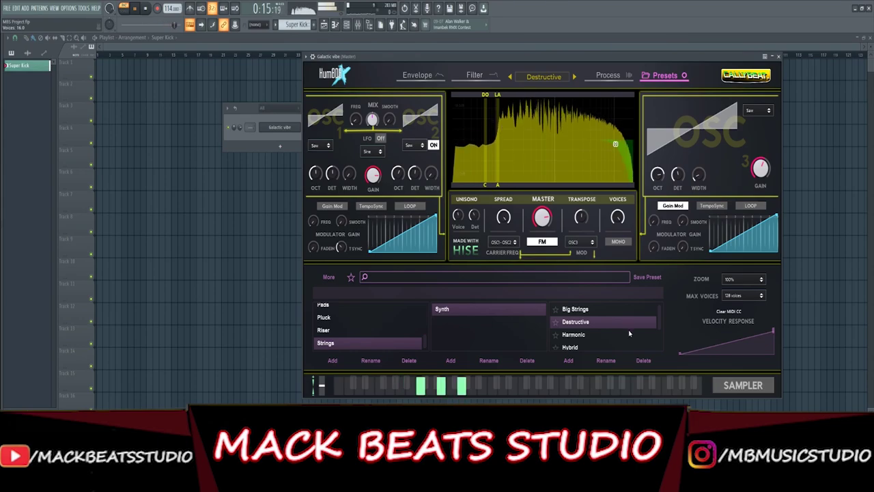
left_click(629, 334)
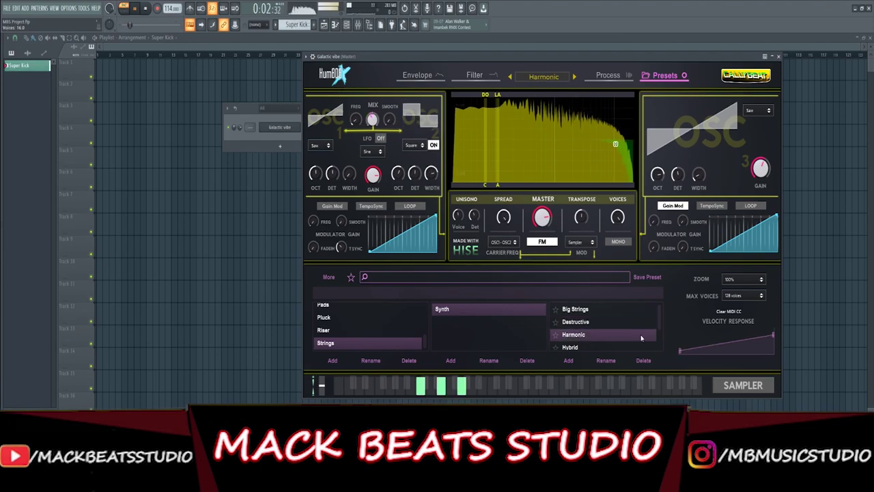
Audition the Hybrid and Texture presets in the Synth bank of Strings
scroll(660, 334, "down", 1)
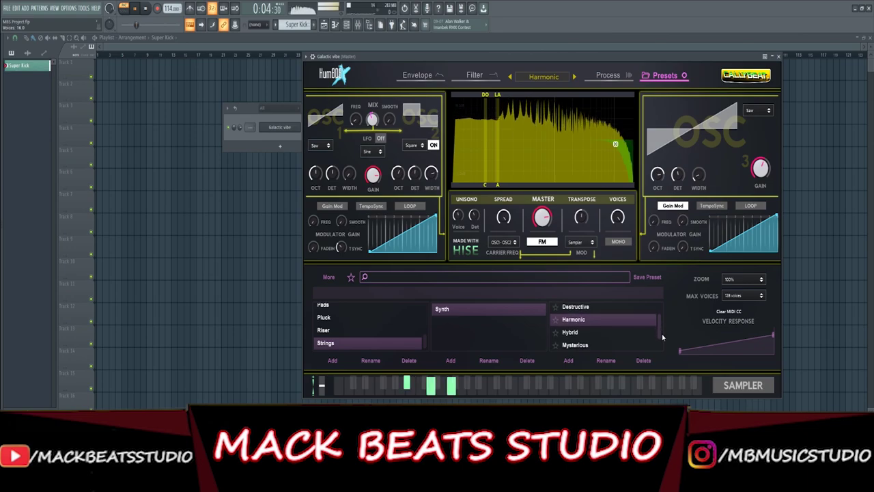
scroll(662, 336, "down", 1)
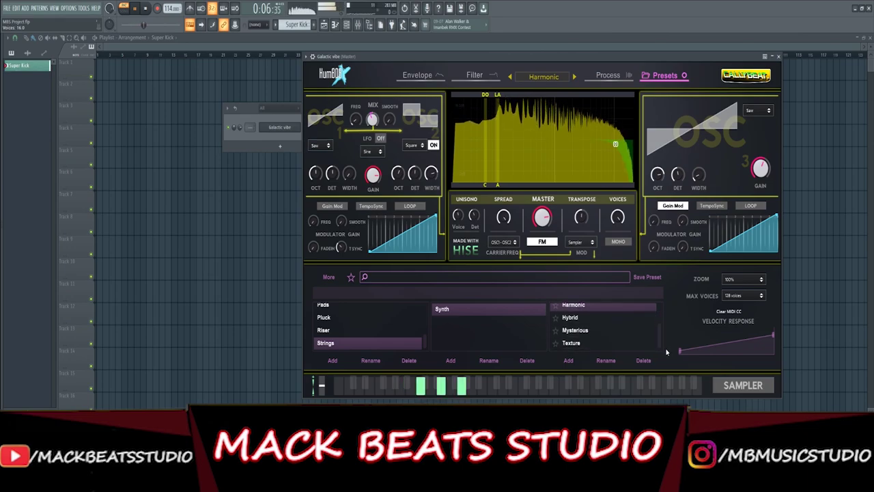
left_click(616, 320)
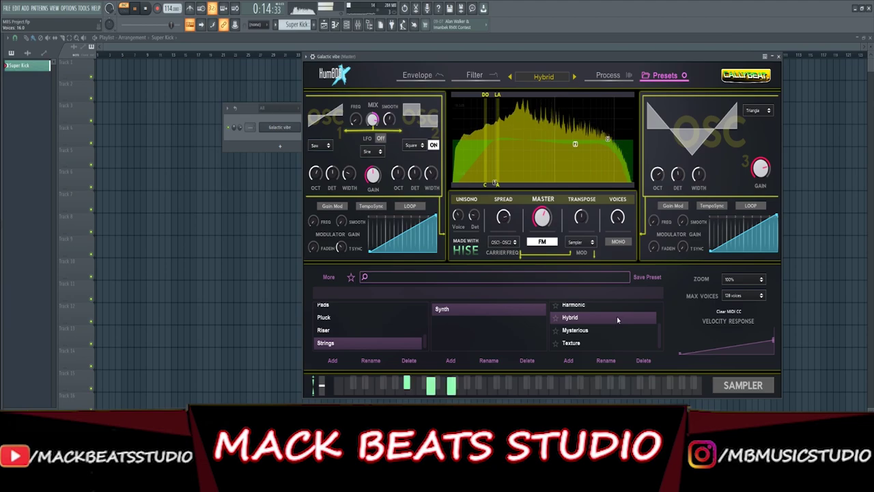
left_click(639, 347)
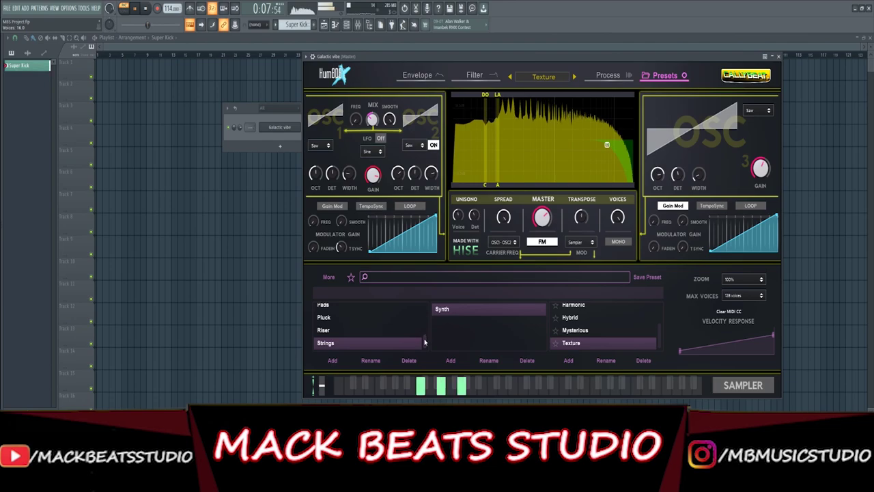
Return the category and preset lists to their beginning and close the synth plugin window
left_click_drag(426, 342, 421, 306)
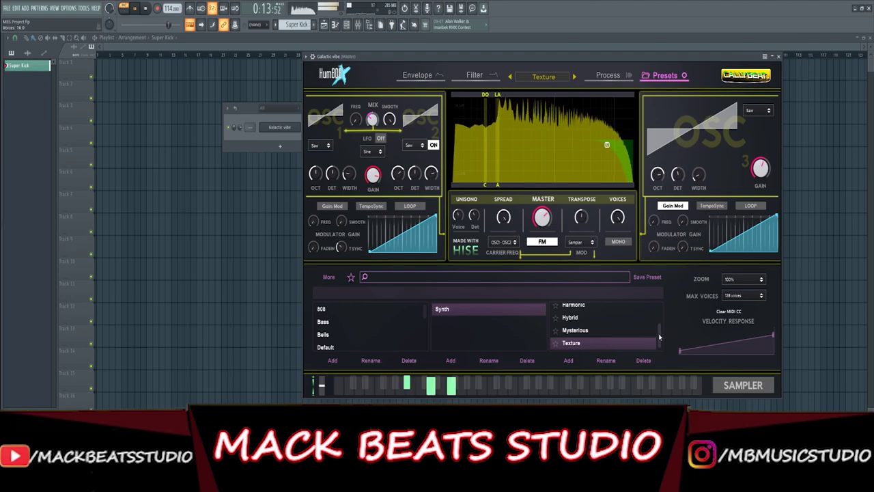
scroll(655, 310, "up", 2)
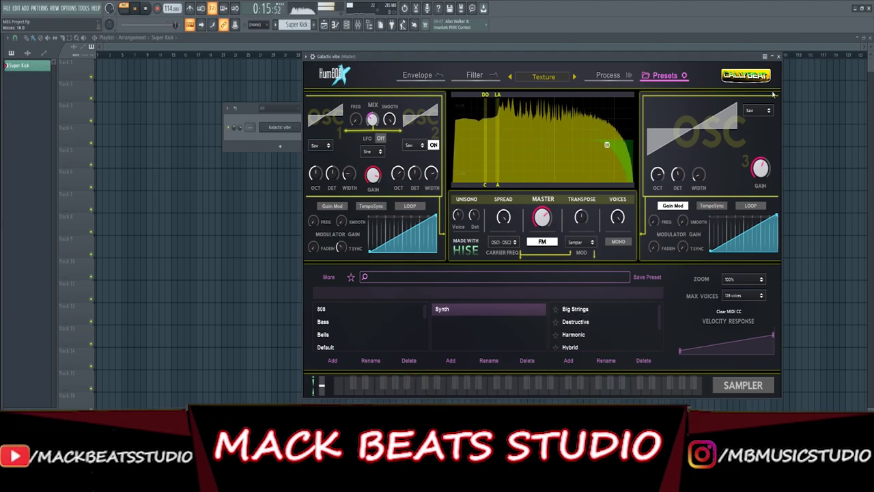
left_click(777, 57)
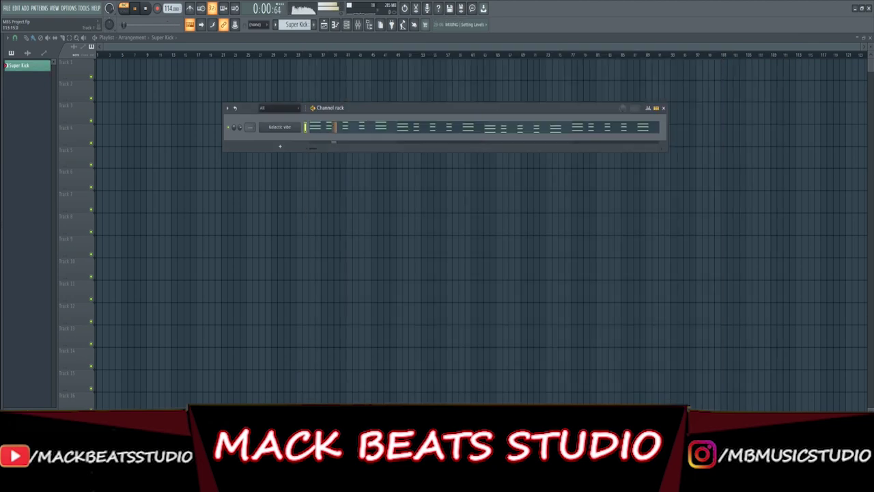